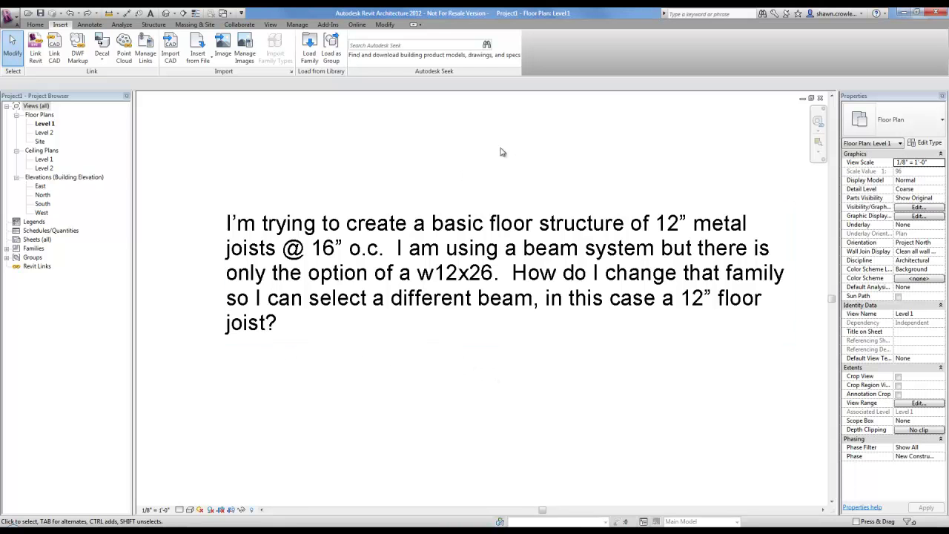
- Delete the text note with the floor joist question from the Level 1 floor plan
{"action": "left_click", "coordinate": [529, 208]}
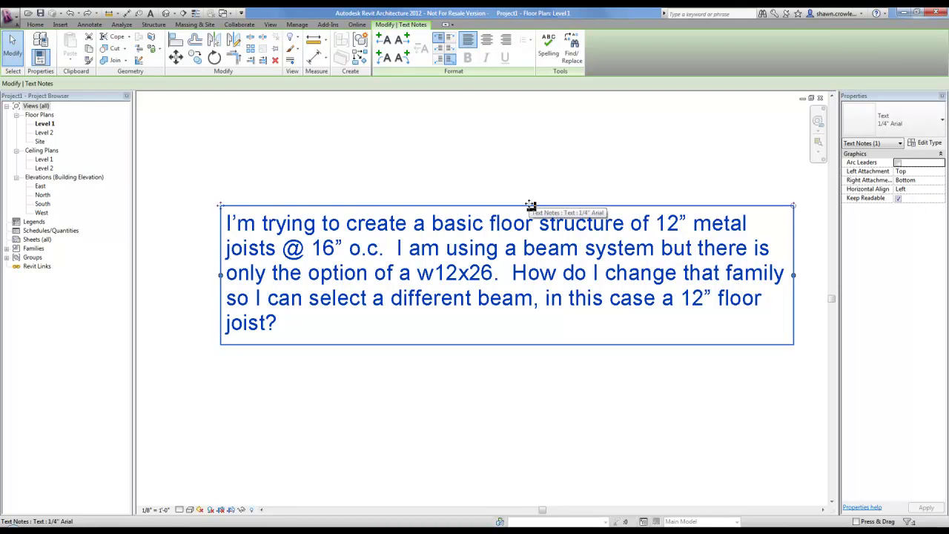
{"action": "key", "text": "Delete"}
{"action": "scroll", "coordinate": [530, 221], "scroll_direction": "down", "scroll_amount": 6}
{"action": "scroll", "coordinate": [487, 221], "scroll_direction": "up", "scroll_amount": 2}
{"action": "middle_click_drag", "start_coordinate": [519, 217], "coordinate": [472, 245]}
{"action": "scroll", "coordinate": [437, 219], "scroll_direction": "down", "scroll_amount": 1}
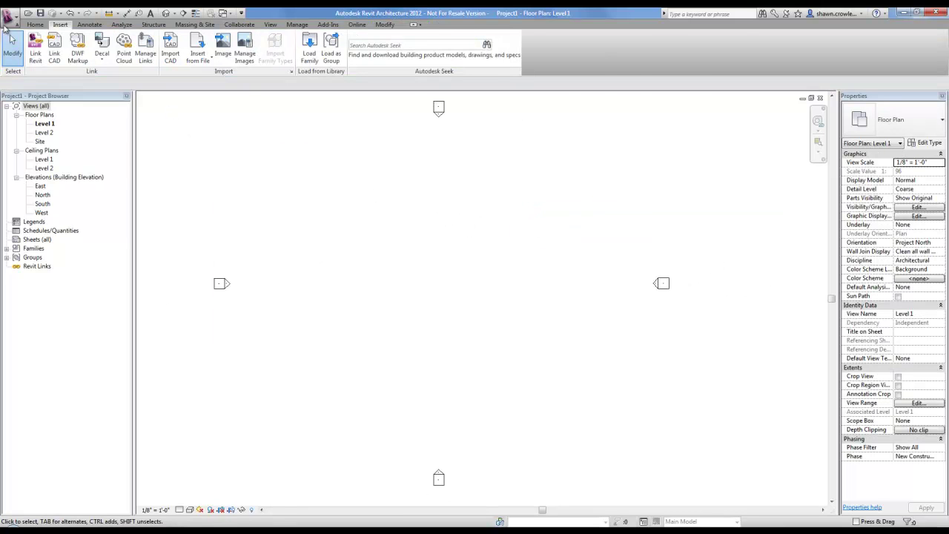
- Create a rectangular 3" LW Concrete on 2" Metal Deck floor, about 42' by 31' 6", between the elevation markers
{"action": "left_click", "coordinate": [36, 25]}
{"action": "left_click", "coordinate": [224, 59]}
{"action": "left_click", "coordinate": [212, 77]}
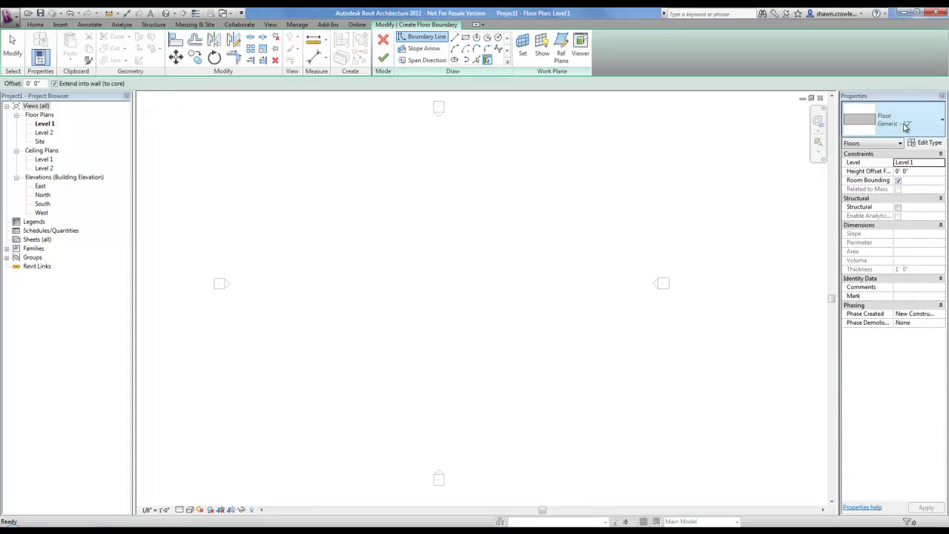
{"action": "left_click", "coordinate": [893, 120]}
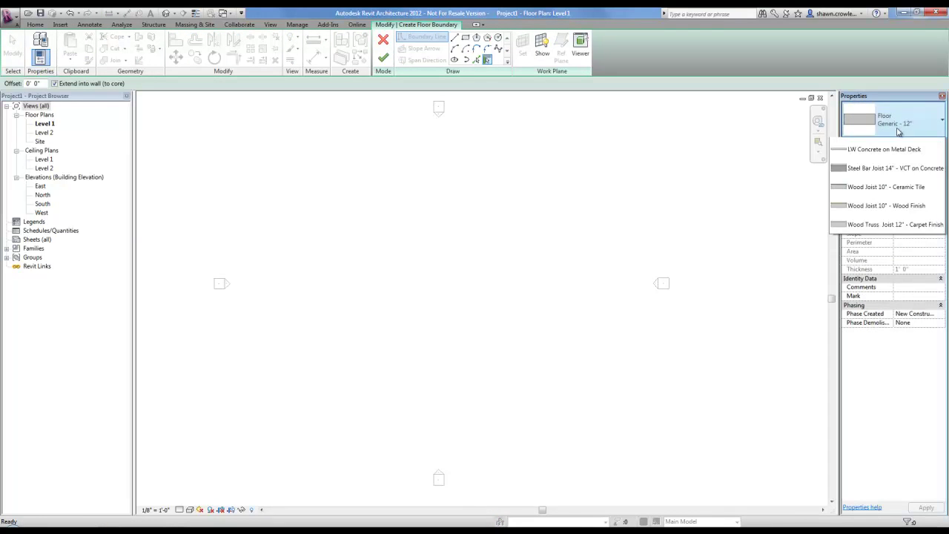
{"action": "left_click", "coordinate": [902, 158]}
{"action": "left_click", "coordinate": [465, 38]}
{"action": "left_click", "coordinate": [395, 259]}
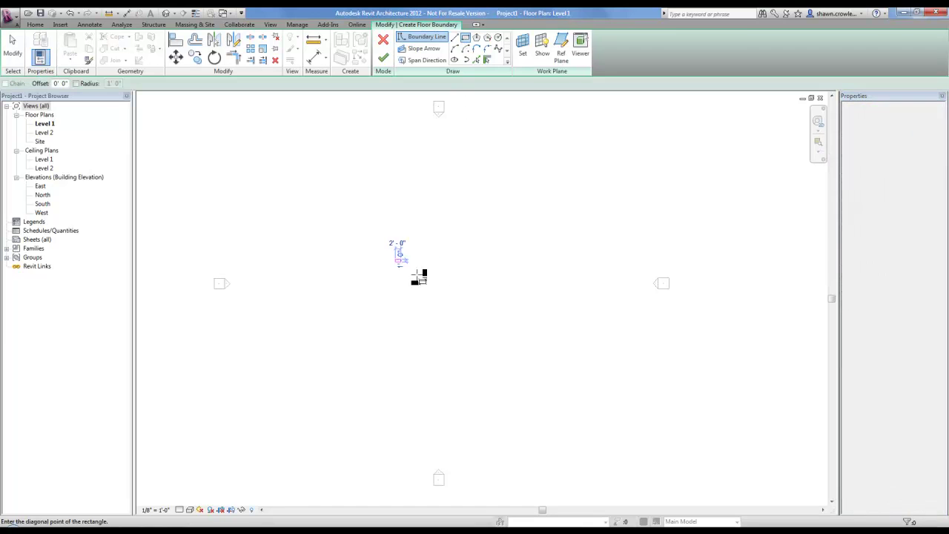
{"action": "left_click", "coordinate": [507, 343]}
{"action": "key", "text": "Escape"}
{"action": "key", "text": "Escape"}
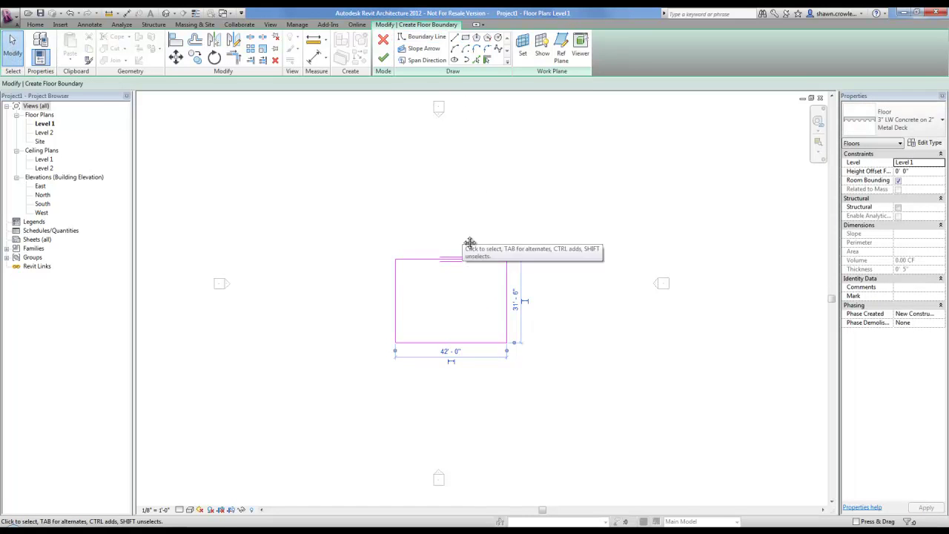
{"action": "left_click", "coordinate": [383, 58]}
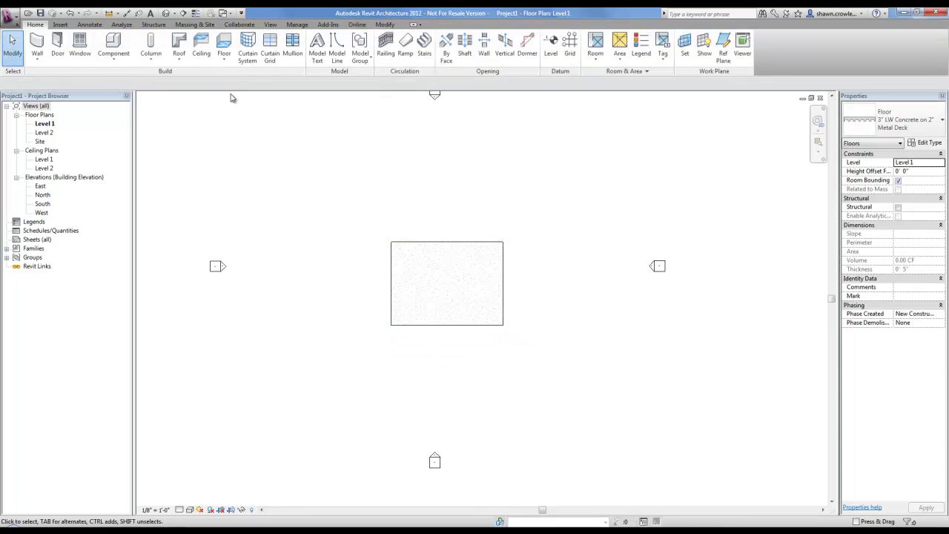
{"action": "left_click", "coordinate": [356, 172]}
- Start a sketched beam system and pick all four floor edges as its boundary
{"action": "left_click", "coordinate": [155, 24]}
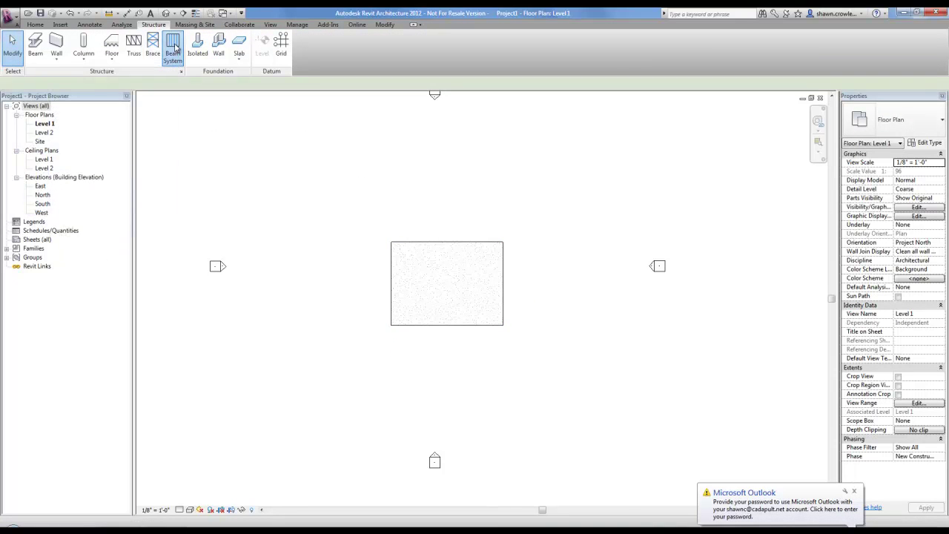
{"action": "left_click", "coordinate": [173, 46]}
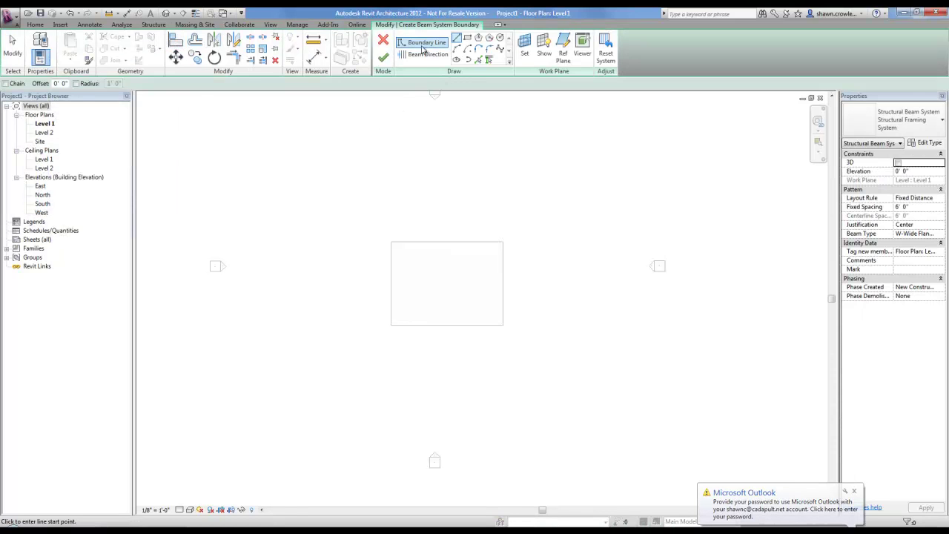
{"action": "left_click", "coordinate": [467, 38]}
{"action": "left_click", "coordinate": [482, 60]}
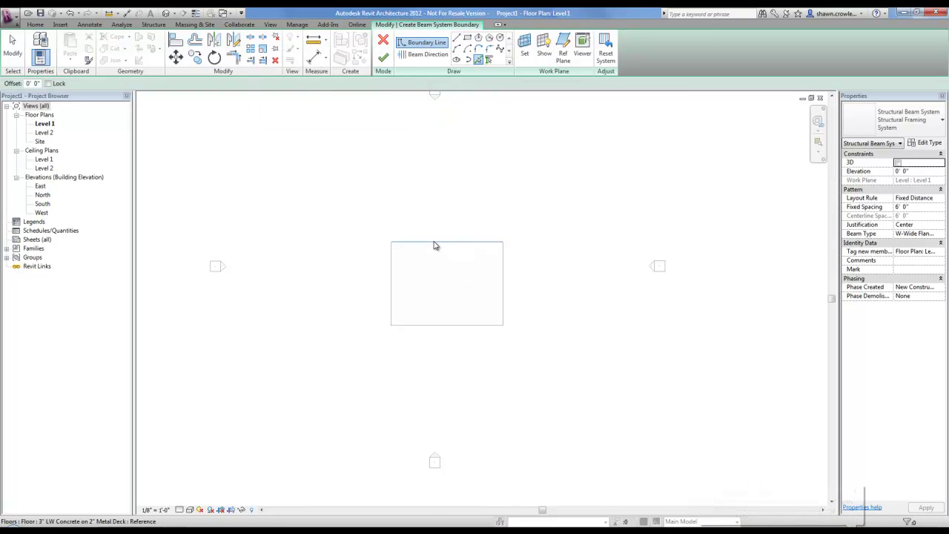
{"action": "key", "text": "Tab"}
{"action": "left_click", "coordinate": [436, 246]}
{"action": "scroll", "coordinate": [497, 222], "scroll_direction": "up", "scroll_amount": 1}
{"action": "scroll", "coordinate": [426, 215], "scroll_direction": "up", "scroll_amount": 1}
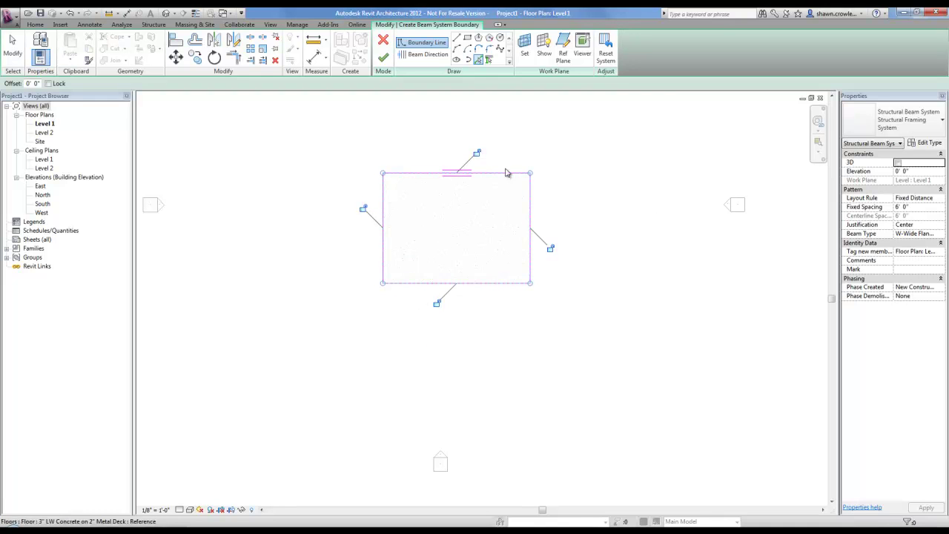
- Set the beam direction parallel to the floor's left edge and finish the beam system
{"action": "left_click", "coordinate": [423, 54]}
{"action": "left_click", "coordinate": [384, 223]}
{"action": "scroll", "coordinate": [386, 234], "scroll_direction": "up", "scroll_amount": 1}
{"action": "scroll", "coordinate": [384, 225], "scroll_direction": "up", "scroll_amount": 2}
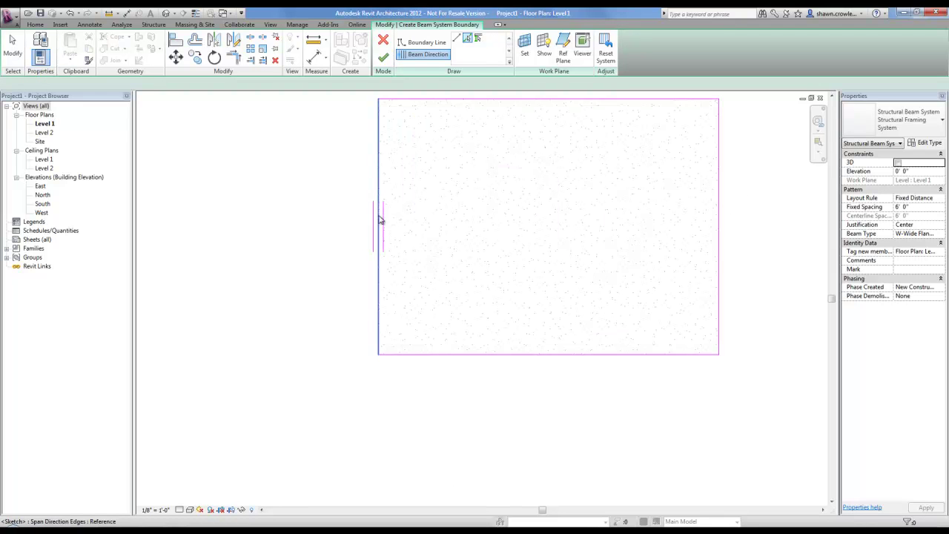
{"action": "scroll", "coordinate": [379, 228], "scroll_direction": "down", "scroll_amount": 1}
{"action": "middle_click_drag", "start_coordinate": [546, 195], "coordinate": [460, 219]}
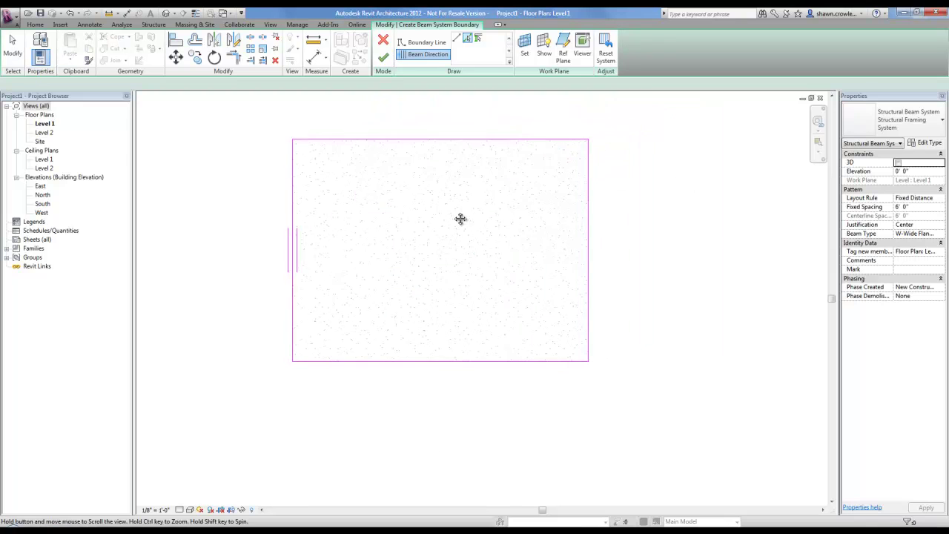
{"action": "left_click", "coordinate": [383, 57]}
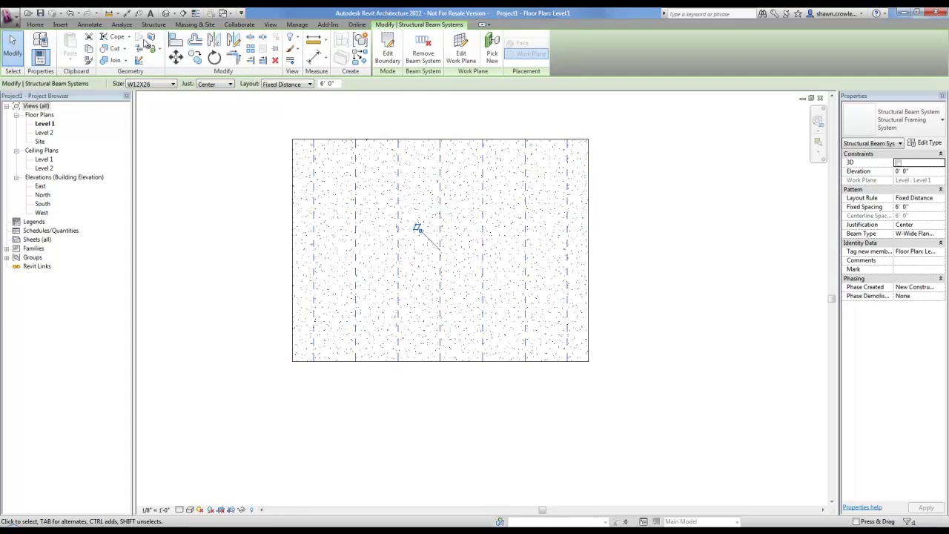
- Open the default 3D view and orbit to a low angle on the beam ends under the floor edge
{"action": "left_click", "coordinate": [168, 14]}
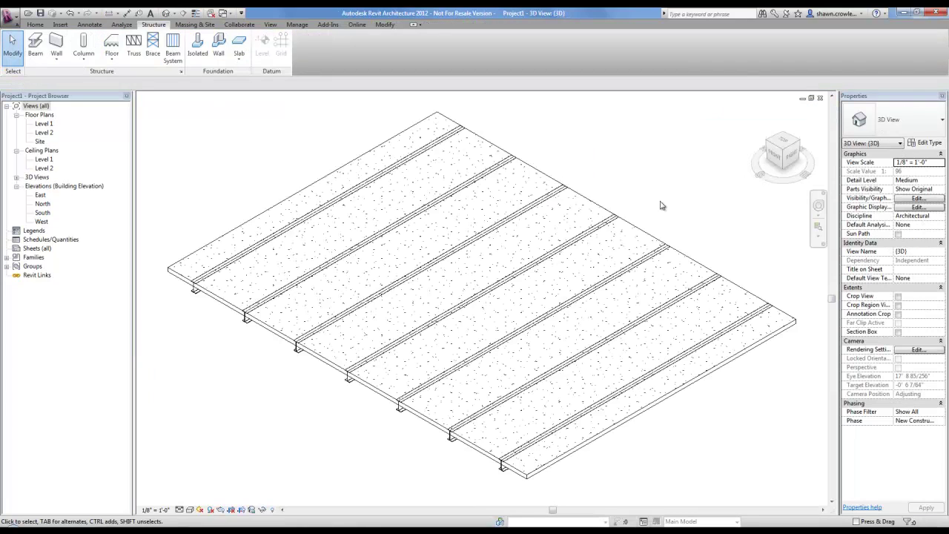
{"action": "key", "text": "Caps_Lock"}
{"action": "middle_click_drag", "start_coordinate": [697, 184], "coordinate": [687, 145]}
{"action": "middle_click_drag", "start_coordinate": [669, 335], "coordinate": [555, 248], "text": "shift"}
{"action": "scroll", "coordinate": [406, 290], "scroll_direction": "up", "scroll_amount": 3}
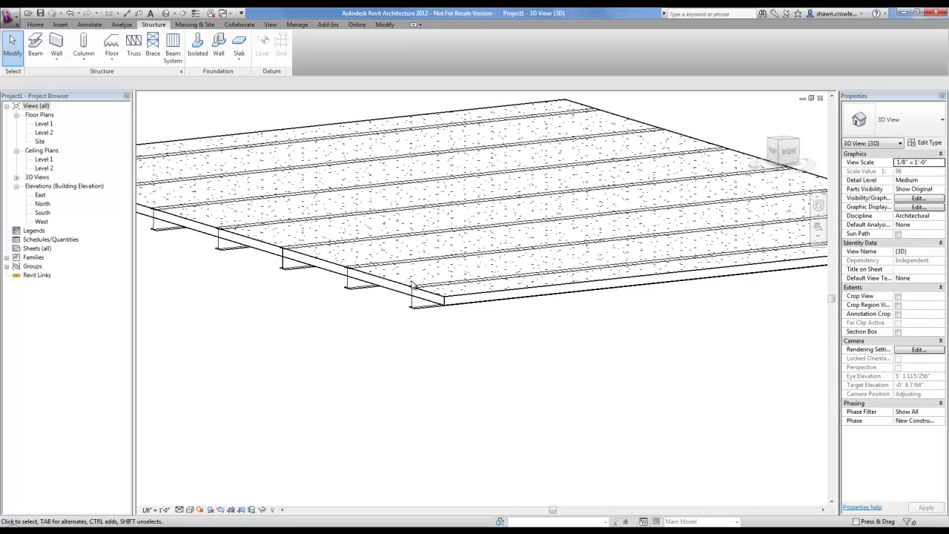
- Set the beam system's elevation to -0' 3"
{"action": "key", "text": "Tab"}
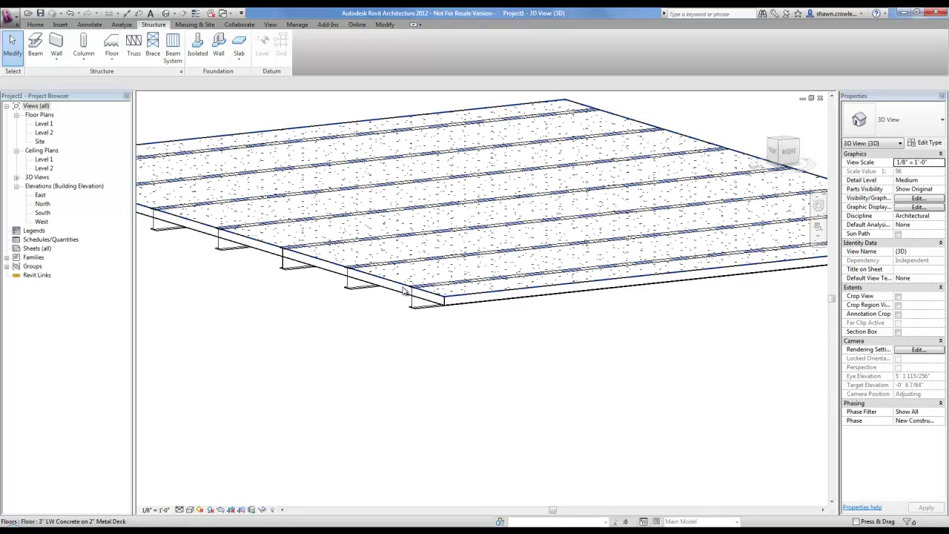
{"action": "scroll", "coordinate": [405, 291], "scroll_direction": "down", "scroll_amount": 2}
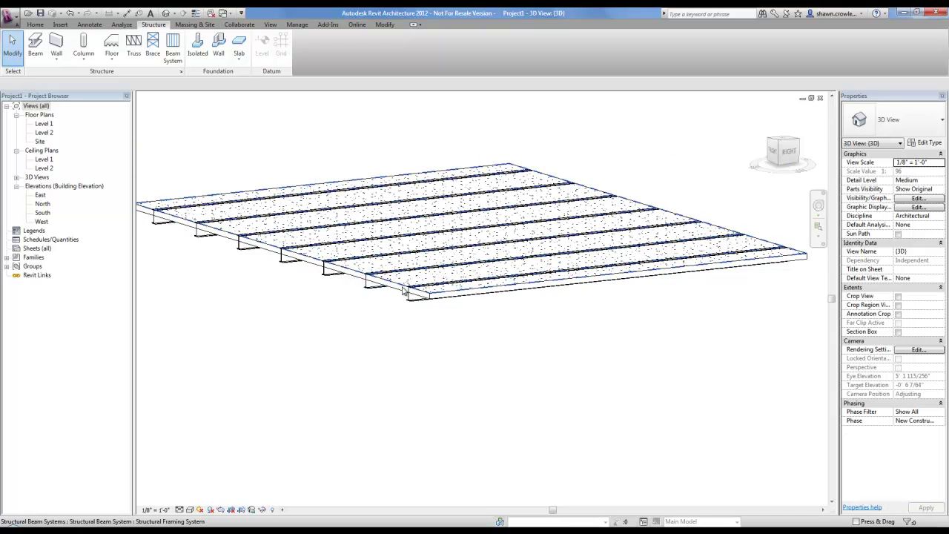
{"action": "left_click", "coordinate": [429, 294]}
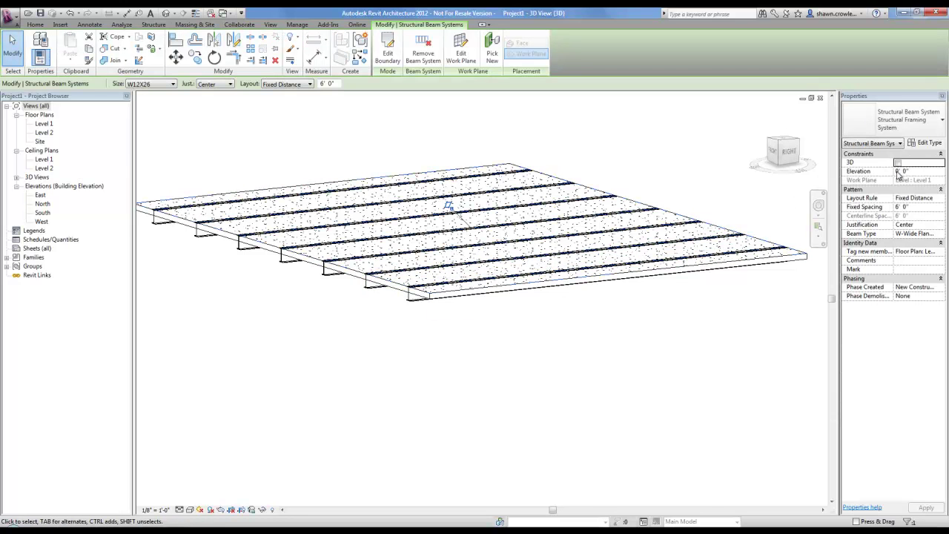
{"action": "left_click", "coordinate": [900, 171]}
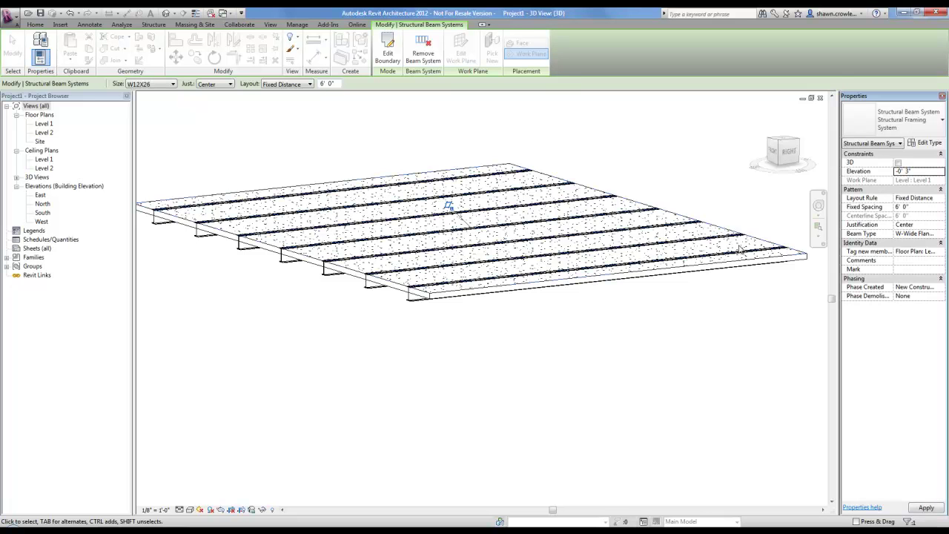
{"action": "left_click", "coordinate": [537, 337]}
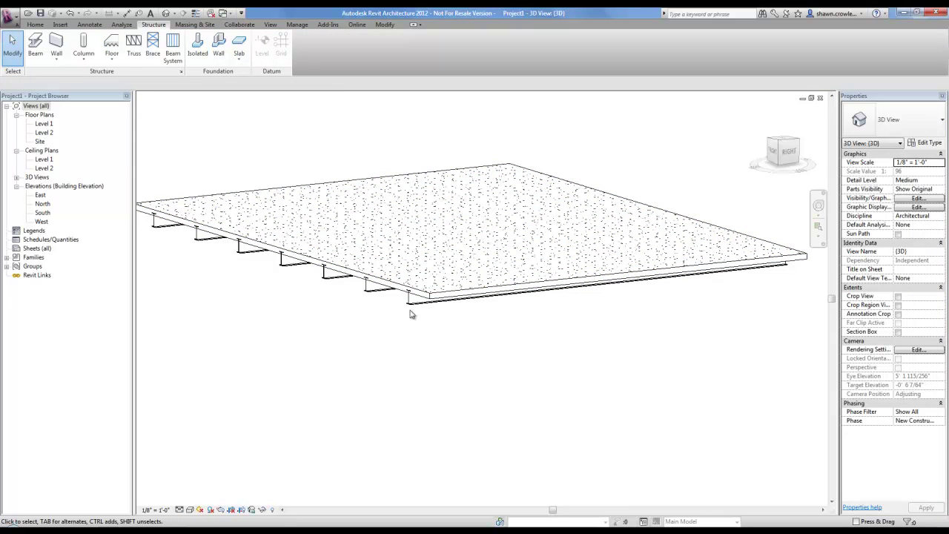
- Lower the beam system beneath the floor slab by setting its elevation to -0' 5"
{"action": "scroll", "coordinate": [435, 315], "scroll_direction": "up", "scroll_amount": 3}
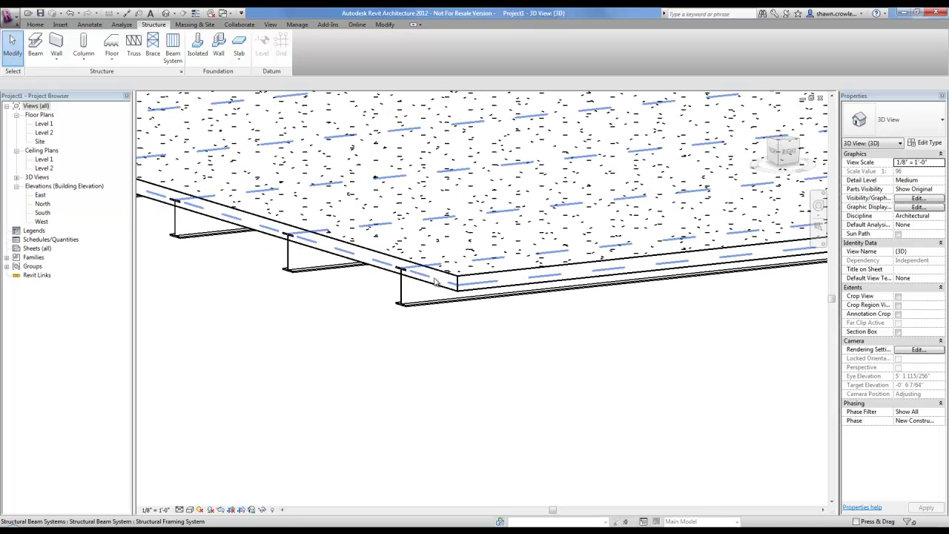
{"action": "left_click", "coordinate": [435, 282]}
{"action": "left_click", "coordinate": [441, 341]}
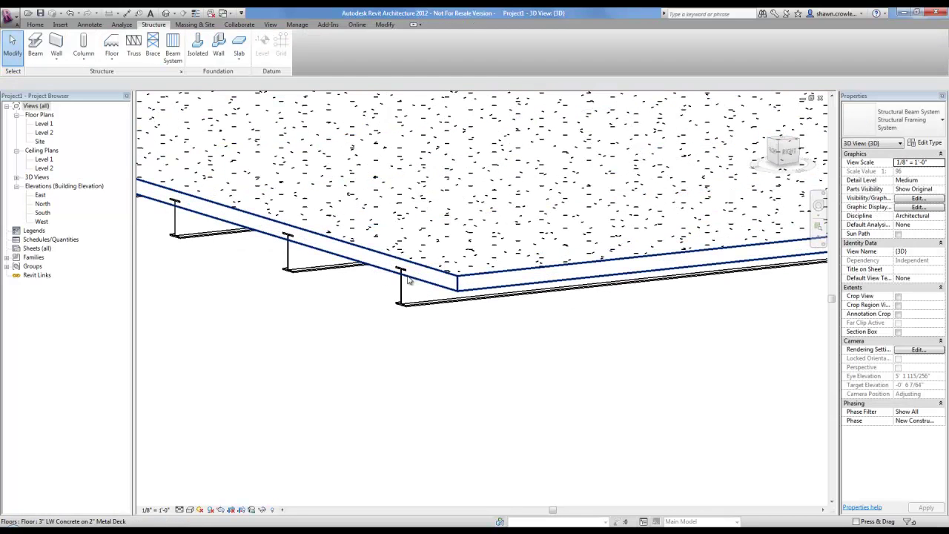
{"action": "left_click", "coordinate": [401, 272]}
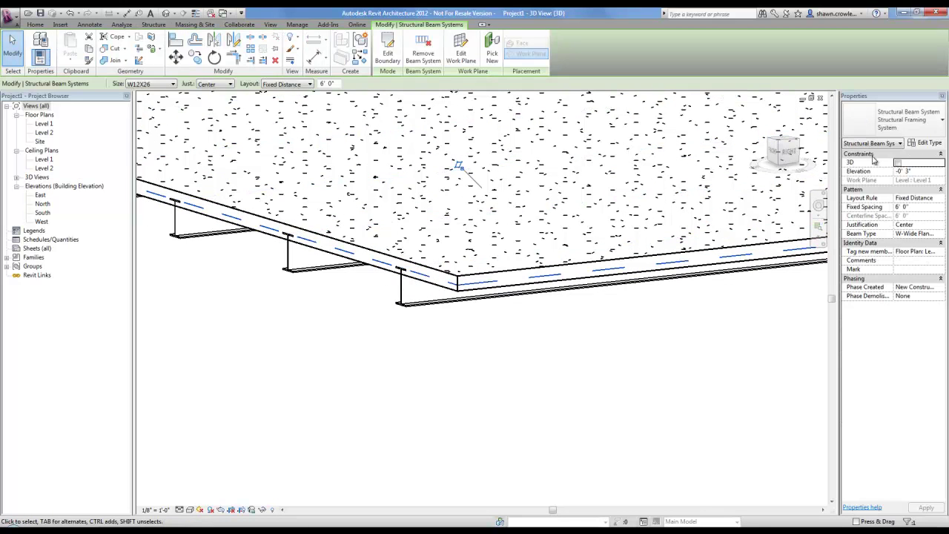
{"action": "left_click", "coordinate": [913, 171]}
{"action": "type", "text": "-0' 5\""}
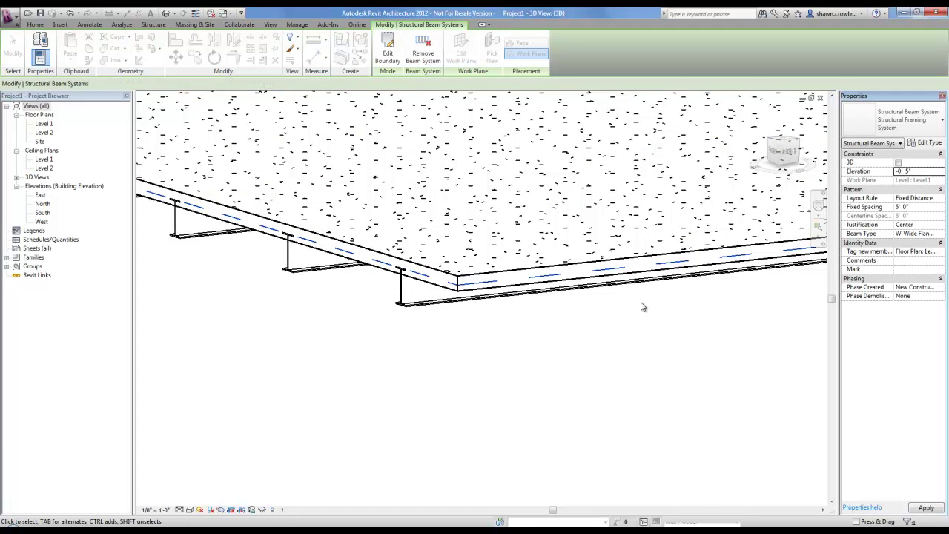
{"action": "left_click", "coordinate": [559, 350]}
{"action": "scroll", "coordinate": [468, 318], "scroll_direction": "down", "scroll_amount": 2}
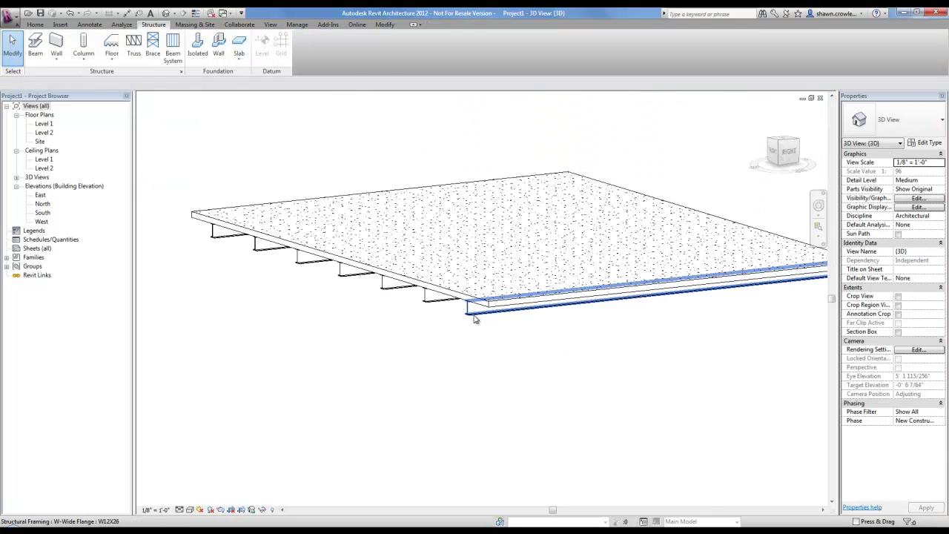
- Check the type of the nearest beam and the beam types available for the beam system
{"action": "left_click", "coordinate": [475, 317]}
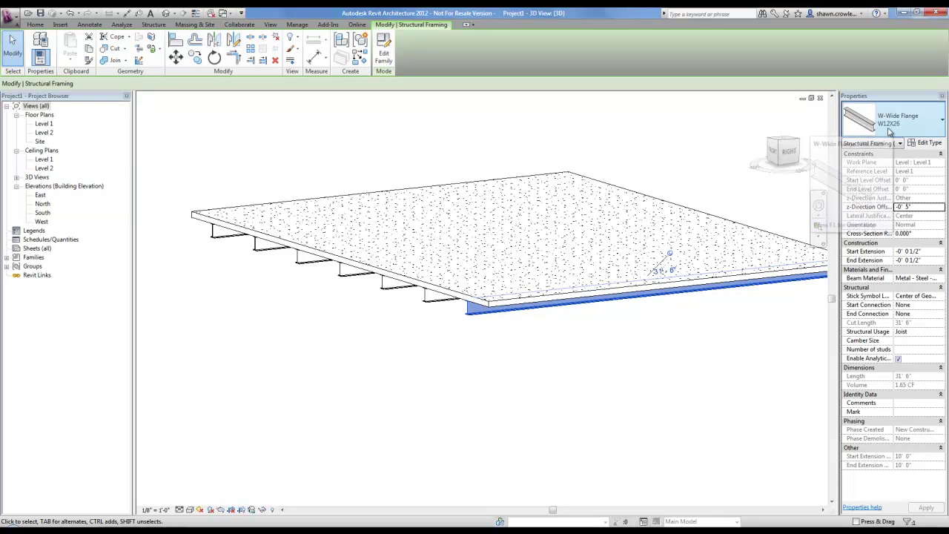
{"action": "left_click", "coordinate": [614, 341]}
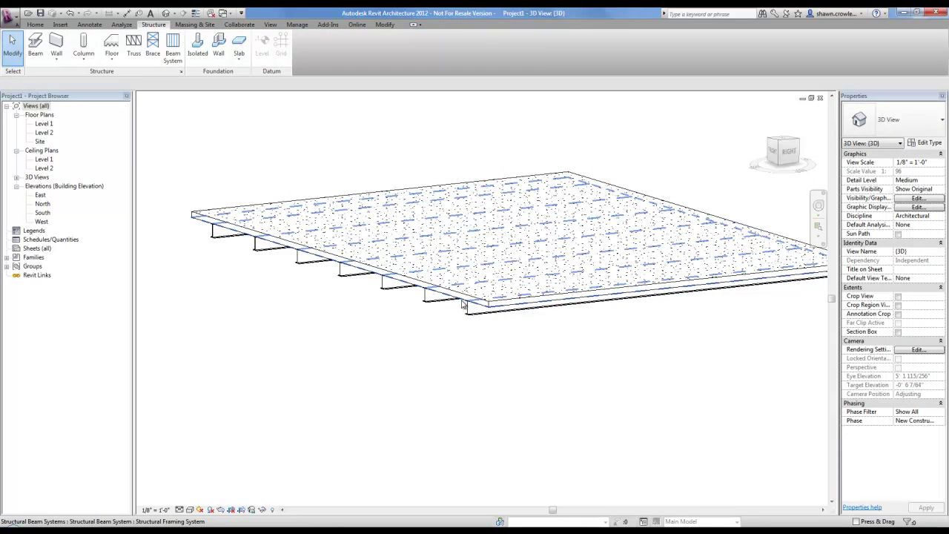
{"action": "left_click", "coordinate": [464, 304]}
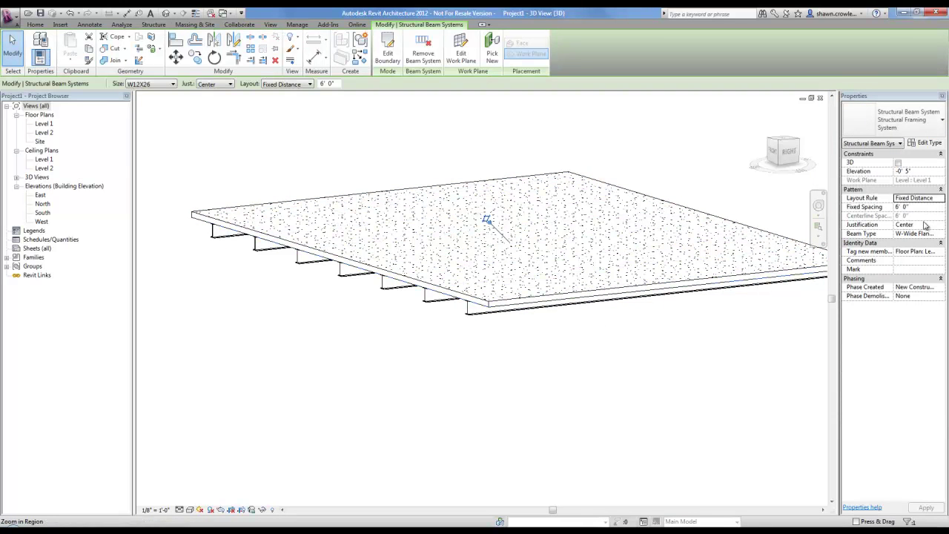
{"action": "left_click", "coordinate": [924, 234]}
{"action": "left_click", "coordinate": [940, 234]}
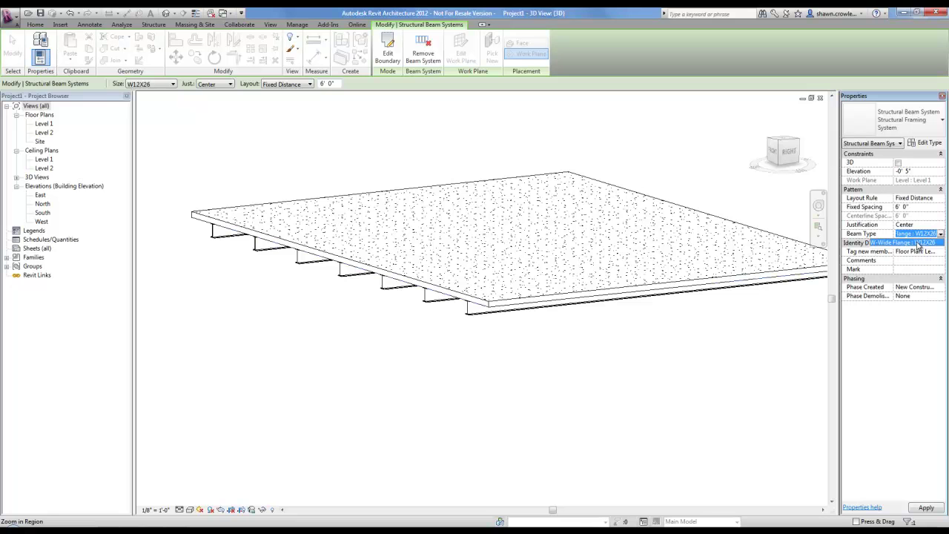
{"action": "left_click", "coordinate": [919, 243]}
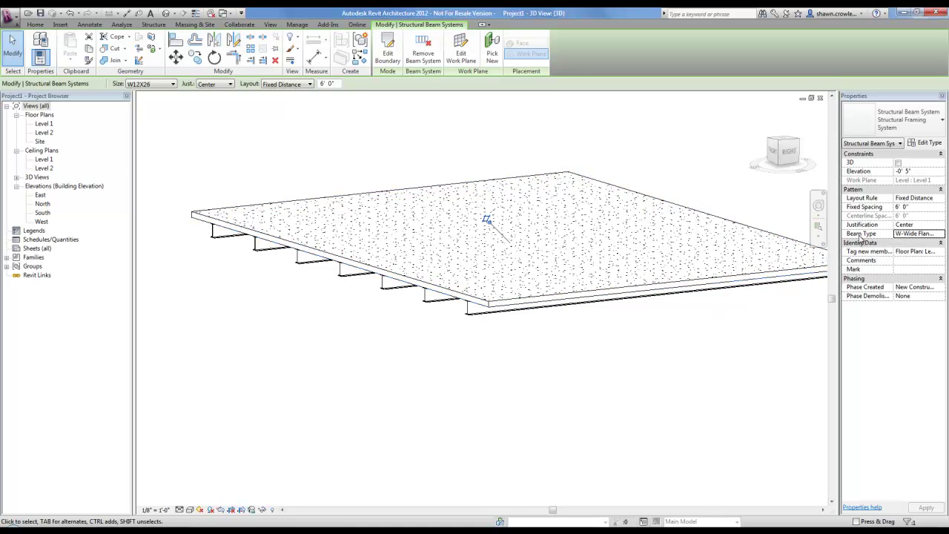
{"action": "left_click", "coordinate": [586, 351]}
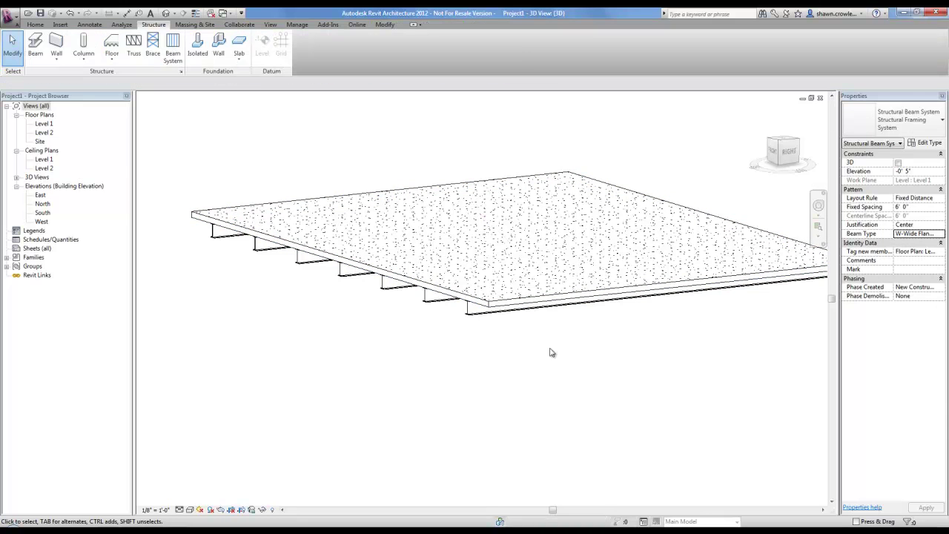
- Load the family K-Series Bar Joist-Angle Web.rfa from the Structural > Framing > Steel library folder
{"action": "left_click", "coordinate": [61, 24]}
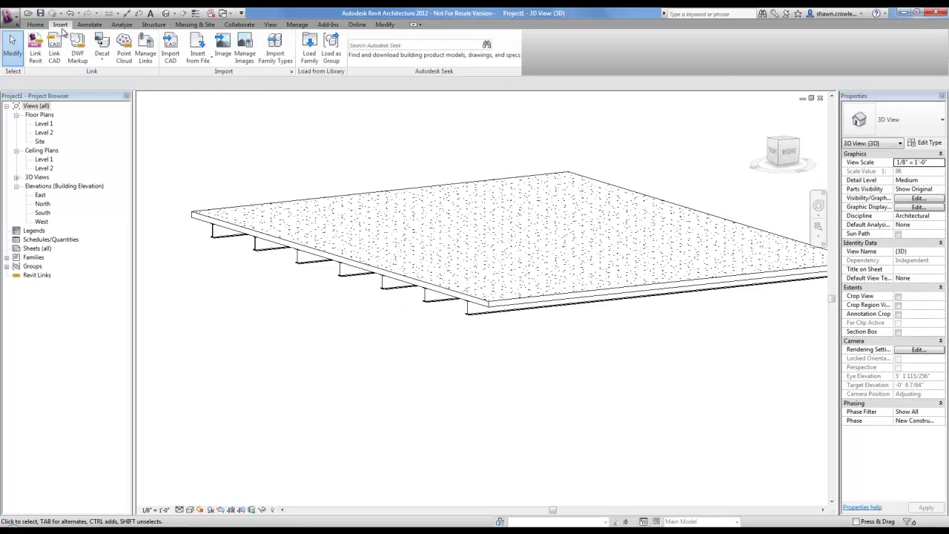
{"action": "left_click", "coordinate": [309, 53]}
{"action": "left_click", "coordinate": [332, 288]}
{"action": "double_click", "coordinate": [332, 287]}
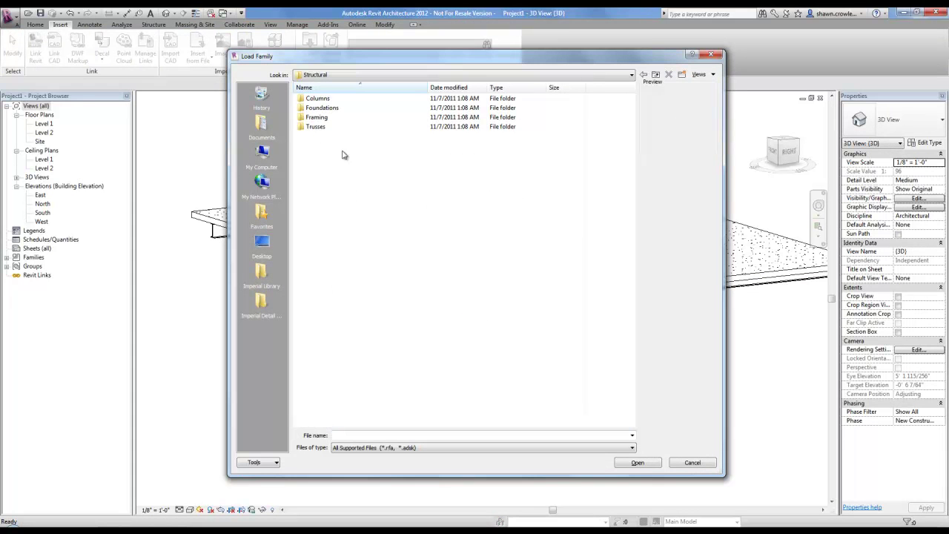
{"action": "double_click", "coordinate": [319, 118]}
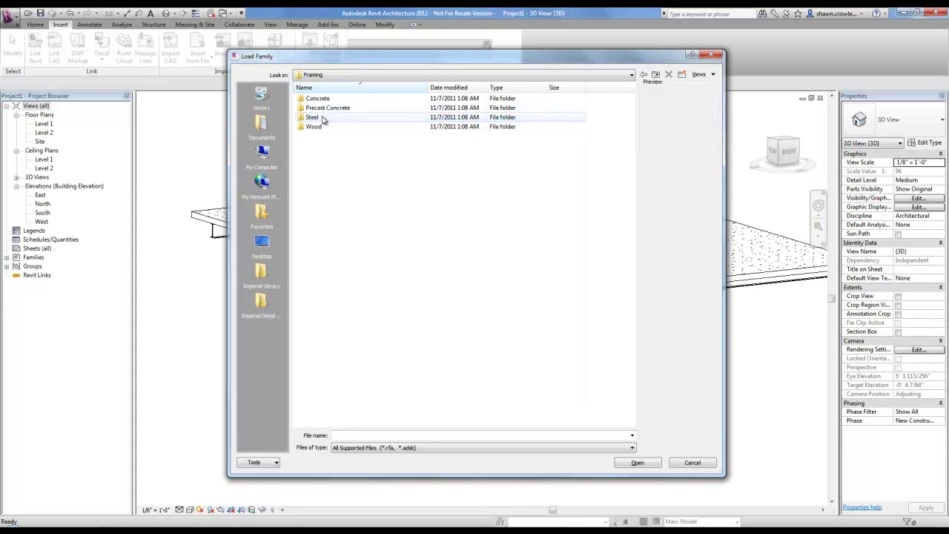
{"action": "double_click", "coordinate": [321, 118]}
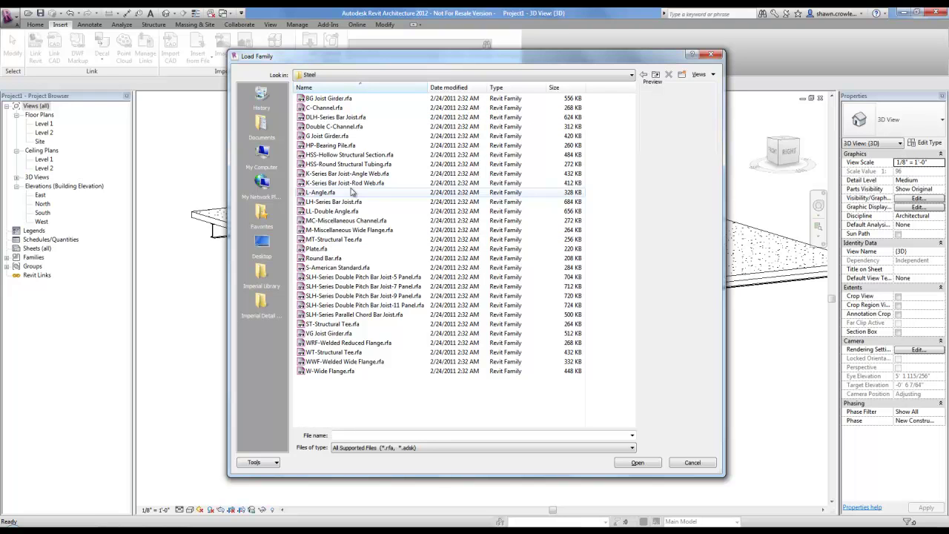
{"action": "left_click", "coordinate": [352, 175]}
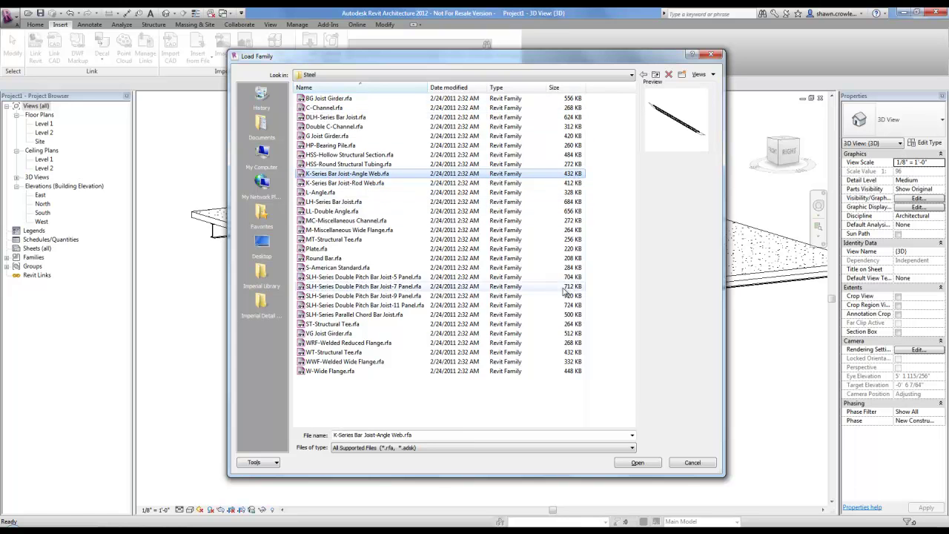
{"action": "left_click", "coordinate": [639, 463]}
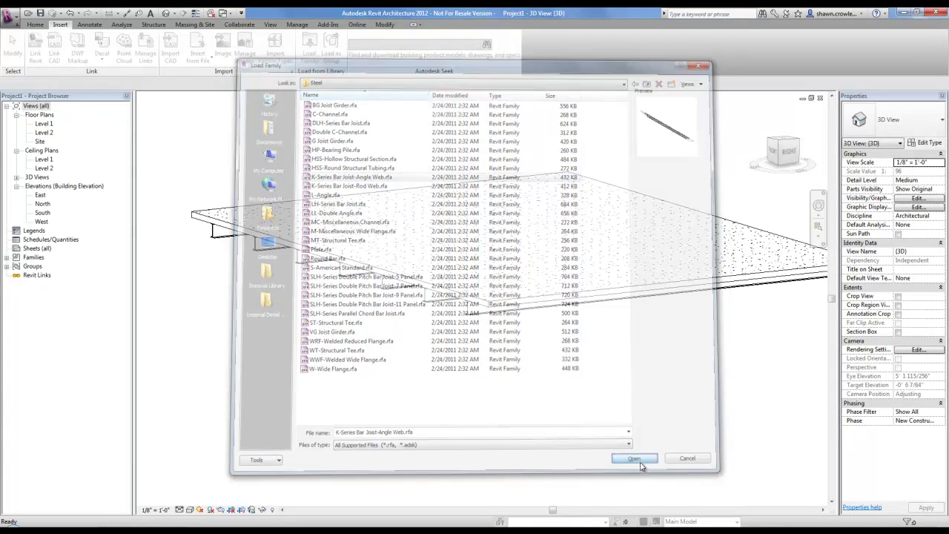
- Select only the 12K3 joist type in the family's type catalog and load it into the project
{"action": "left_click_drag", "start_coordinate": [304, 70], "coordinate": [415, 71]}
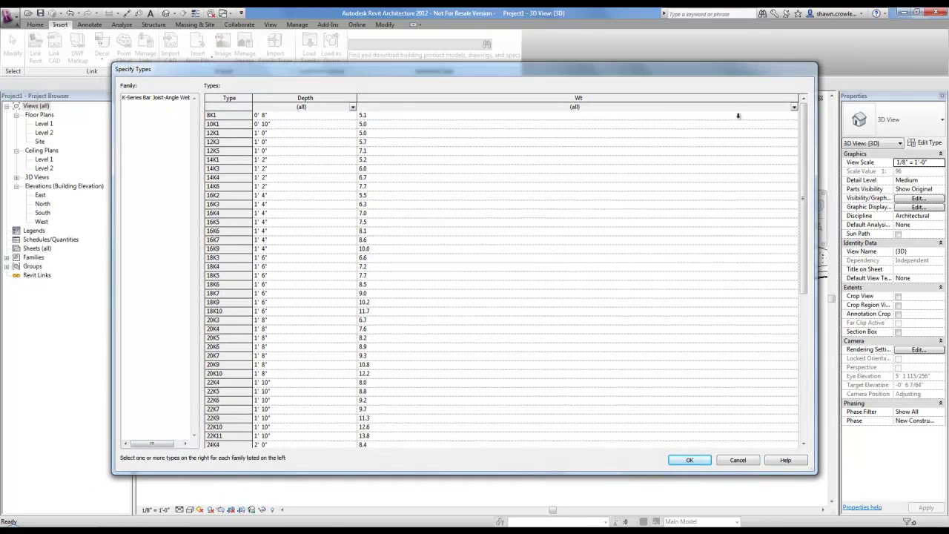
{"action": "left_click_drag", "start_coordinate": [806, 117], "coordinate": [769, 95]}
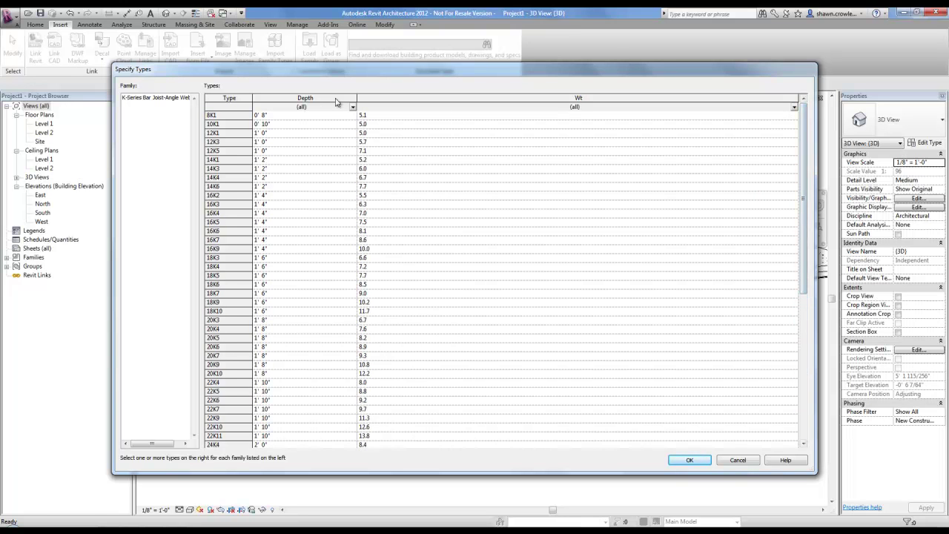
{"action": "left_click", "coordinate": [239, 141]}
{"action": "left_click", "coordinate": [239, 187], "text": "ctrl"}
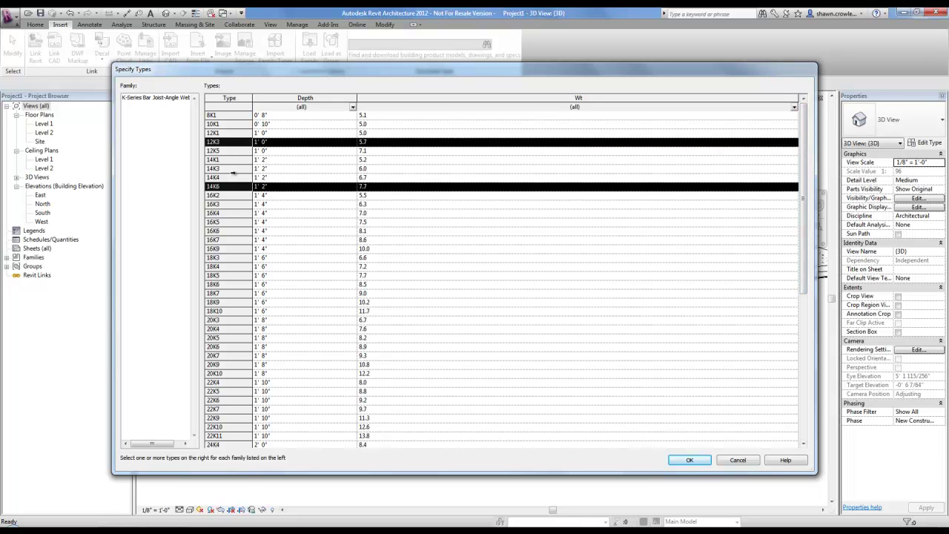
{"action": "left_click", "coordinate": [232, 186], "text": "ctrl"}
{"action": "left_click", "coordinate": [230, 151]}
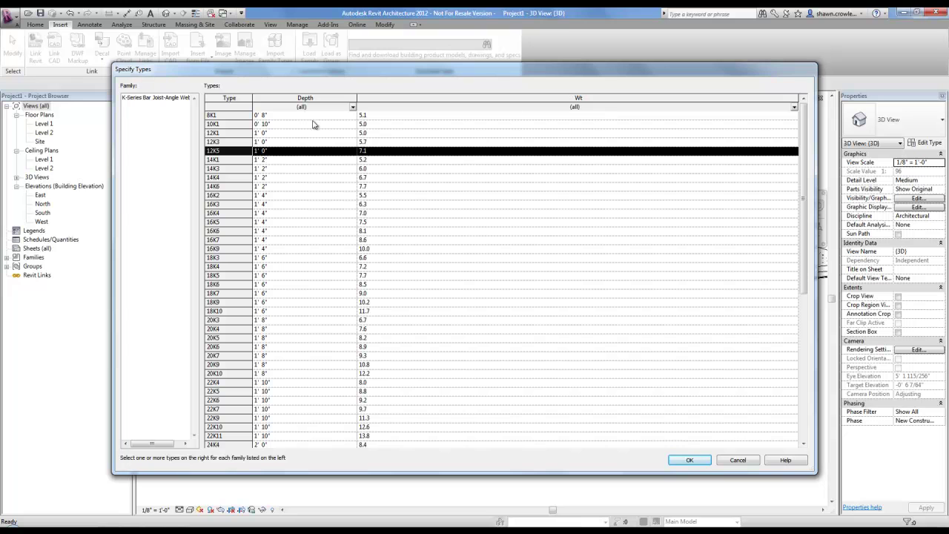
{"action": "left_click", "coordinate": [239, 141]}
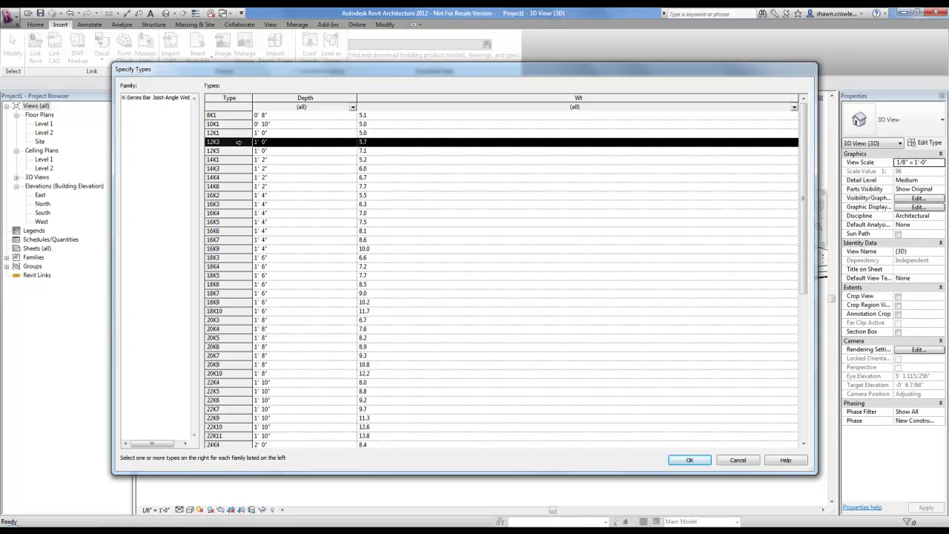
{"action": "left_click", "coordinate": [689, 461]}
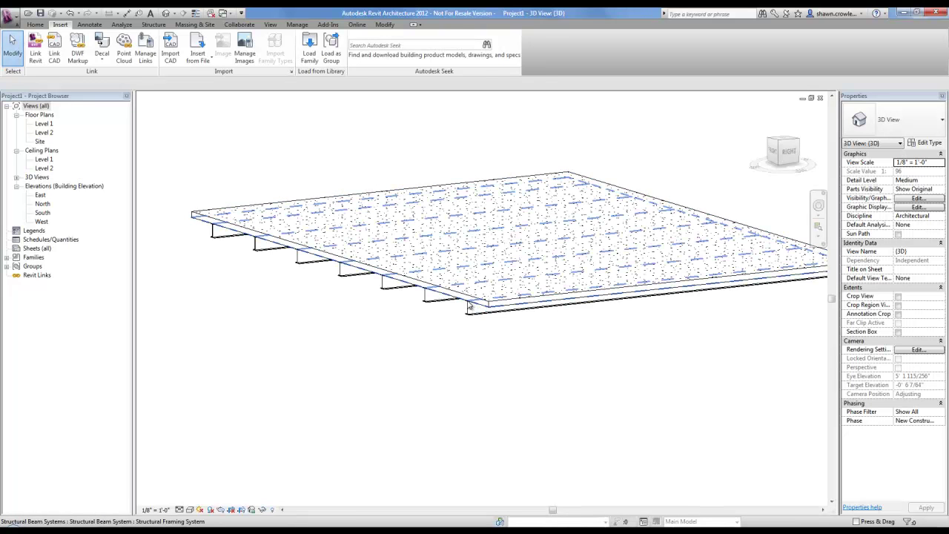
- Set the beam system's beam type to K-Series Bar Joist-Angle Web : 12K3
{"action": "left_click", "coordinate": [469, 306]}
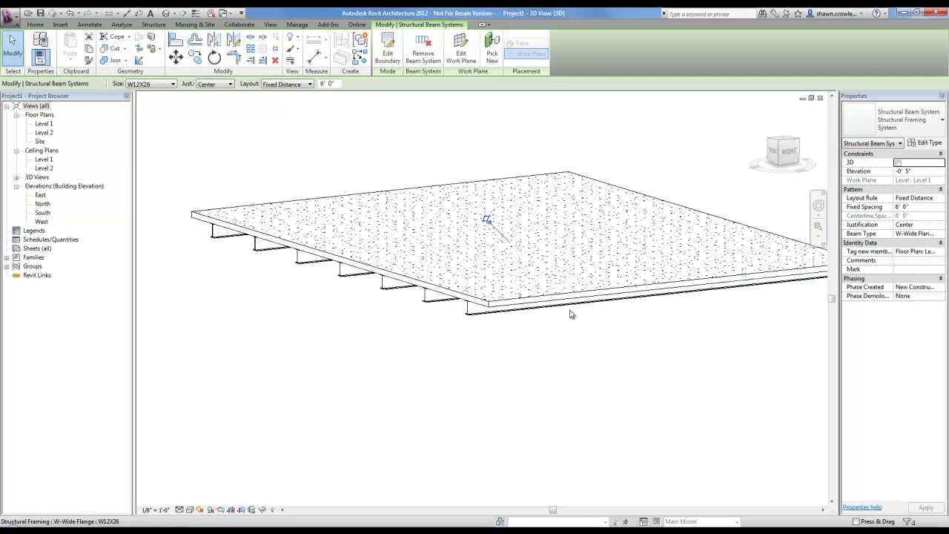
{"action": "left_click", "coordinate": [926, 233]}
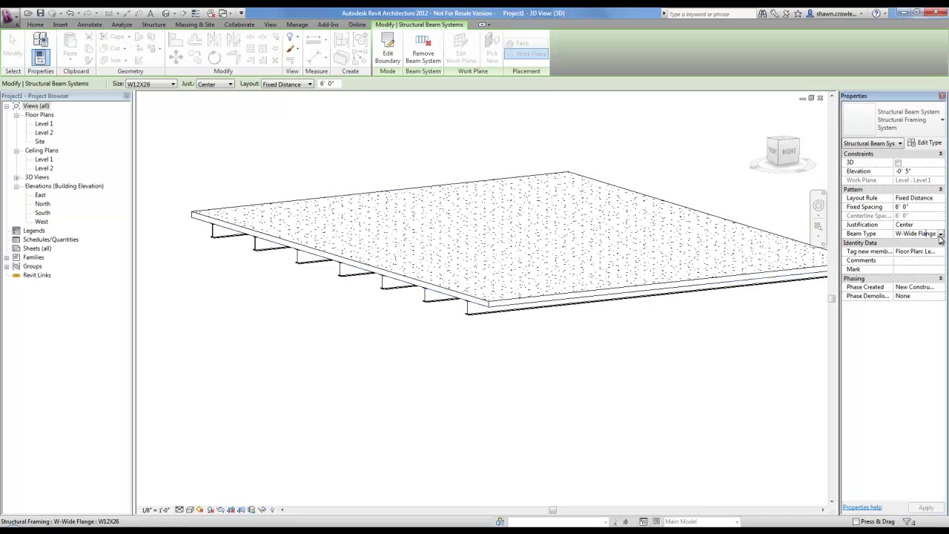
{"action": "left_click", "coordinate": [939, 235]}
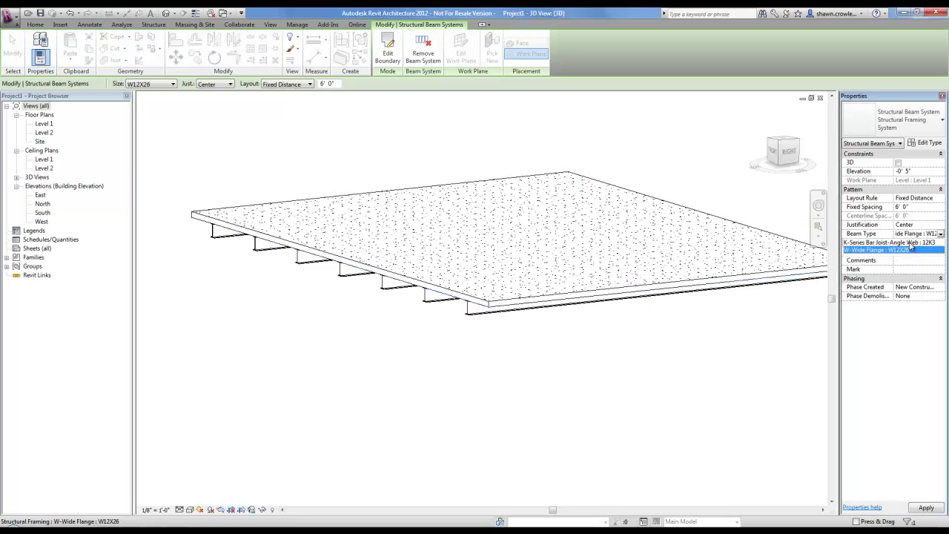
{"action": "left_click", "coordinate": [909, 243]}
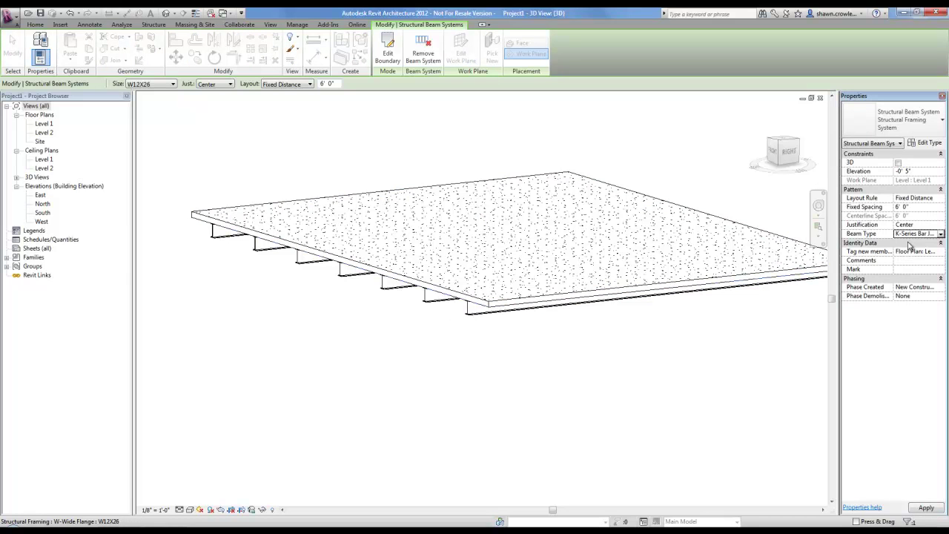
{"action": "left_click", "coordinate": [542, 344]}
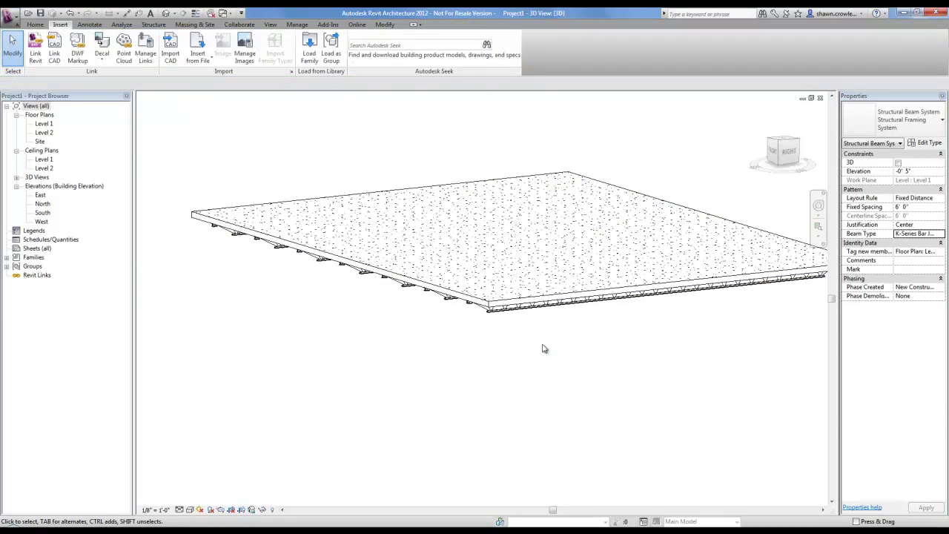
- Inspect the joists under the floor and give the 3D view a visual style with colored surfaces
{"action": "middle_click_drag", "start_coordinate": [456, 346], "coordinate": [515, 291], "text": "shift"}
{"action": "left_click", "coordinate": [190, 509]}
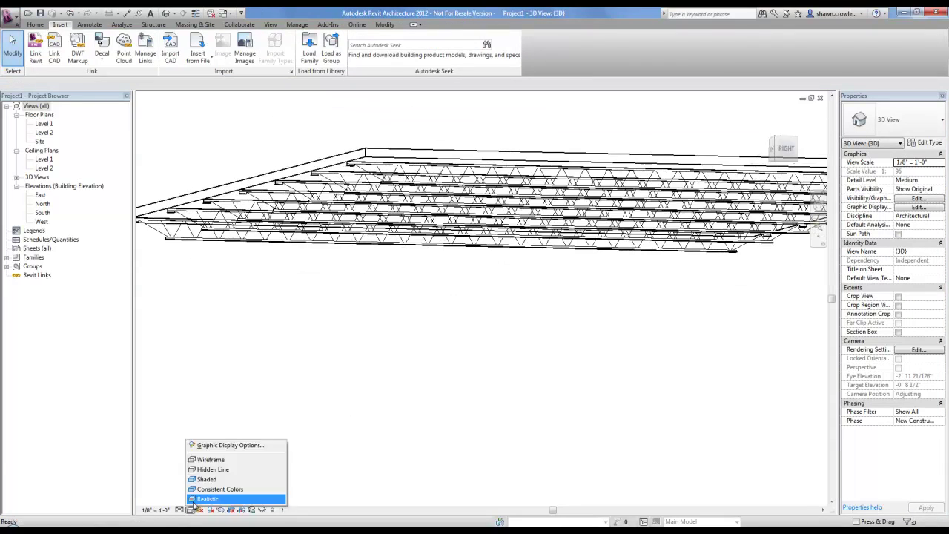
{"action": "left_click", "coordinate": [200, 489]}
{"action": "mouse_move", "coordinate": [411, 363]}
{"action": "middle_mouse_down", "text": "shift"}
{"action": "mouse_move", "coordinate": [394, 267]}
{"action": "mouse_move", "coordinate": [454, 249]}
{"action": "mouse_move", "coordinate": [375, 289]}
{"action": "mouse_move", "coordinate": [361, 277]}
{"action": "mouse_move", "coordinate": [366, 307]}
{"action": "mouse_move", "coordinate": [482, 331]}
{"action": "middle_mouse_up", "text": "shift"}
{"action": "scroll", "coordinate": [488, 331], "scroll_direction": "up", "scroll_amount": 3}
{"action": "scroll", "coordinate": [495, 353], "scroll_direction": "down", "scroll_amount": 1}
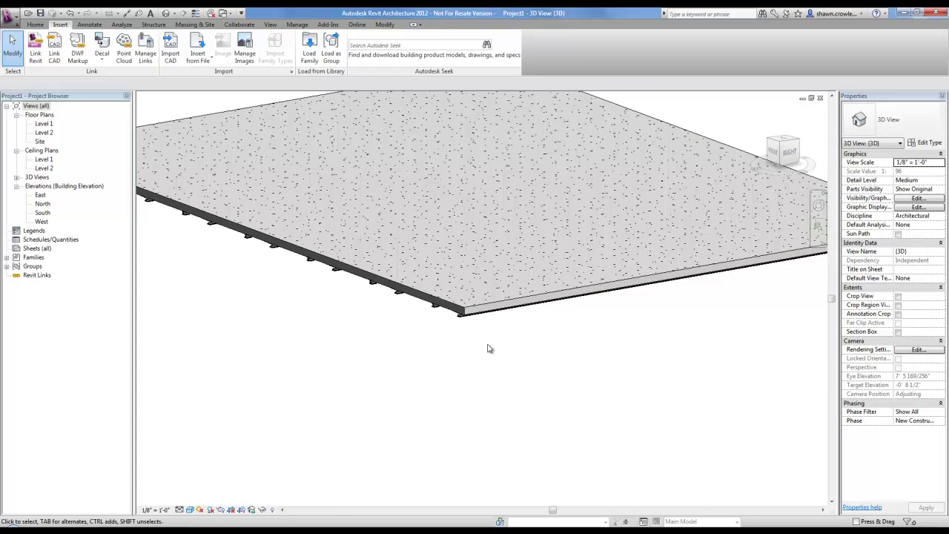
{"action": "scroll", "coordinate": [509, 345], "scroll_direction": "down", "scroll_amount": 2}
{"action": "scroll", "coordinate": [502, 333], "scroll_direction": "up", "scroll_amount": 2}
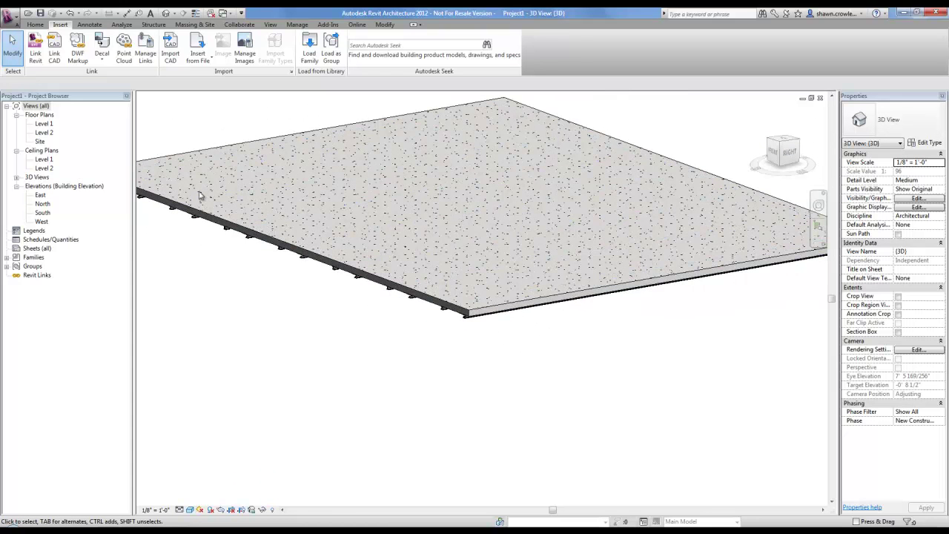
- Open the Level 1 floor plan and, for a new wall, show the Generic - 8" structure with its section preview
{"action": "double_click", "coordinate": [44, 124]}
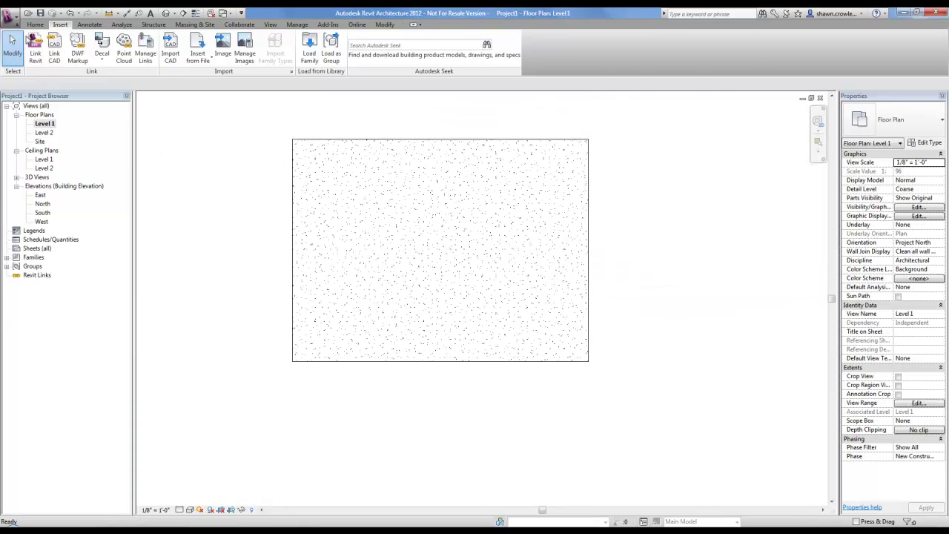
{"action": "left_click", "coordinate": [34, 24]}
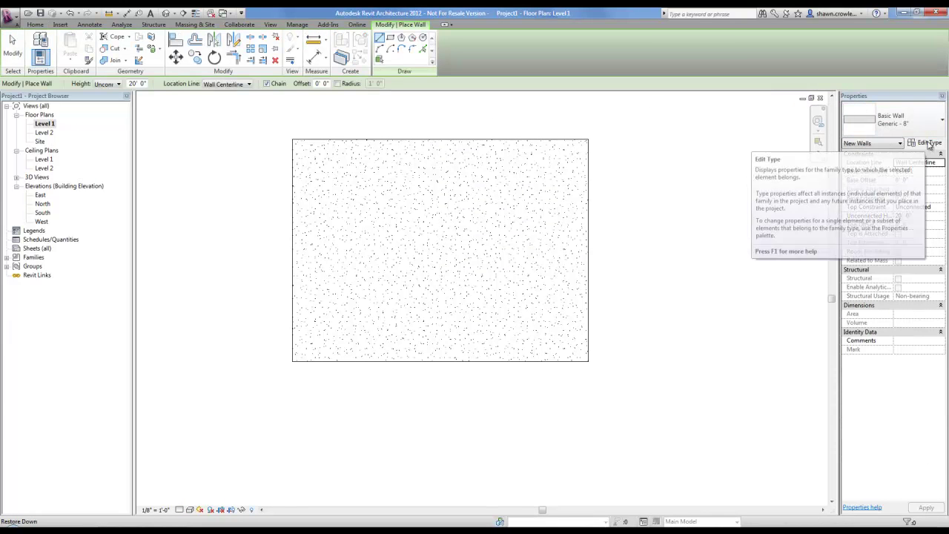
{"action": "left_click", "coordinate": [927, 142]}
{"action": "left_click", "coordinate": [628, 208]}
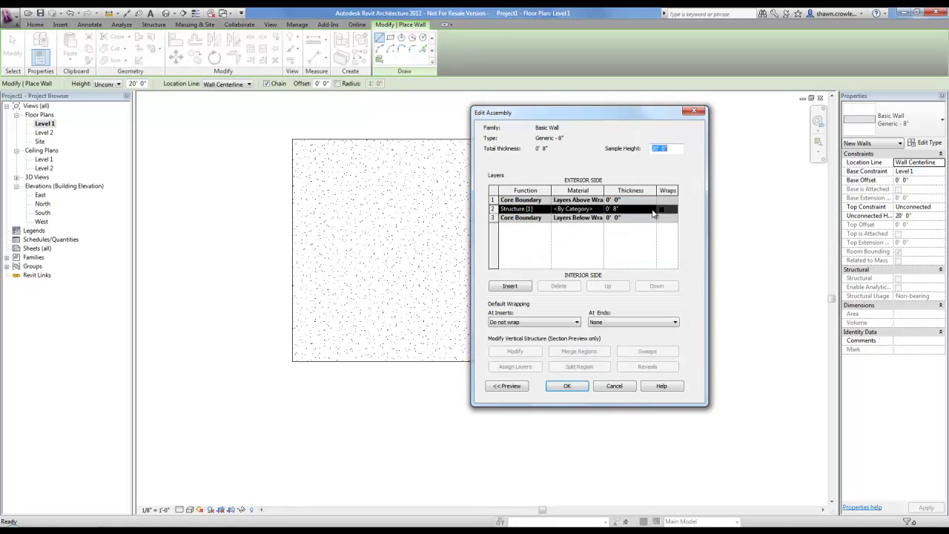
{"action": "left_click", "coordinate": [510, 387]}
{"action": "left_click", "coordinate": [519, 387]}
{"action": "left_click", "coordinate": [533, 402]}
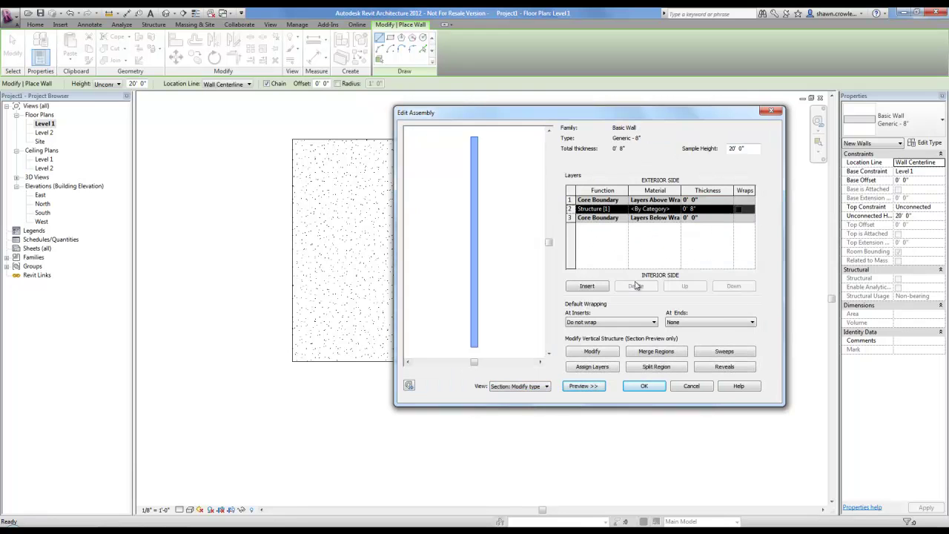
- Look through the profiles available for a sweep on the Generic - 8" wall, discarding the trial sweep and all type edits
{"action": "left_click", "coordinate": [724, 350]}
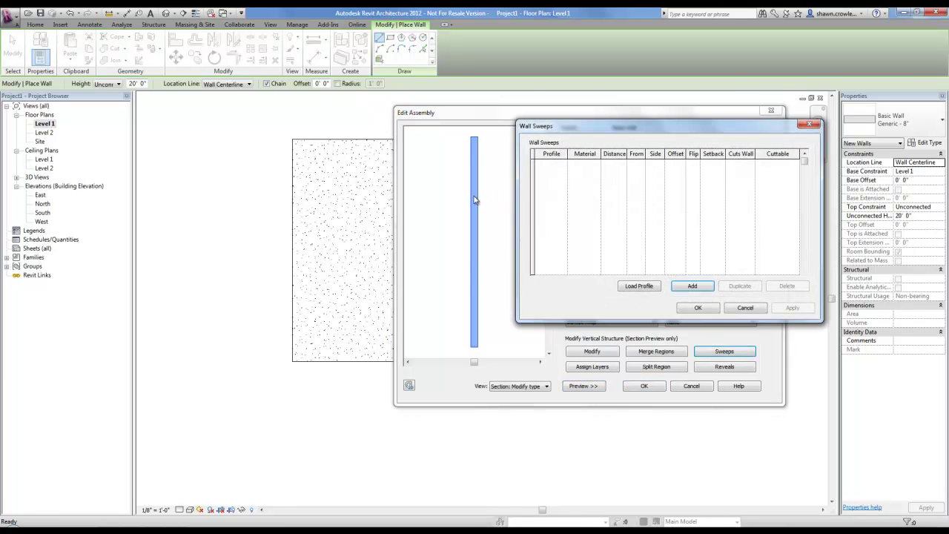
{"action": "left_click", "coordinate": [692, 285]}
{"action": "left_click", "coordinate": [547, 163]}
{"action": "left_click", "coordinate": [562, 163]}
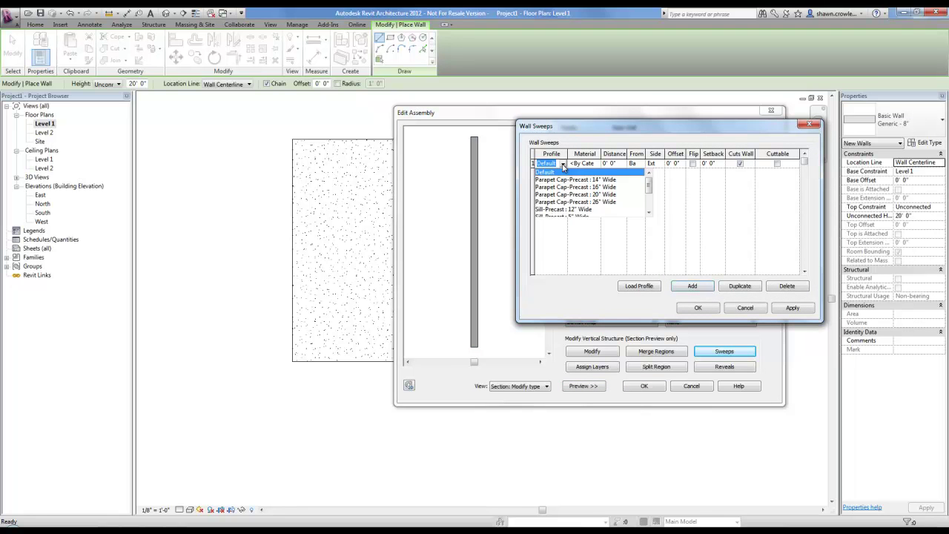
{"action": "mouse_move", "coordinate": [647, 186]}
{"action": "left_mouse_down"}
{"action": "mouse_move", "coordinate": [648, 198]}
{"action": "mouse_move", "coordinate": [650, 187]}
{"action": "left_mouse_up"}
{"action": "mouse_move", "coordinate": [650, 187]}
{"action": "left_mouse_down"}
{"action": "mouse_move", "coordinate": [651, 198]}
{"action": "mouse_move", "coordinate": [654, 176]}
{"action": "left_mouse_up"}
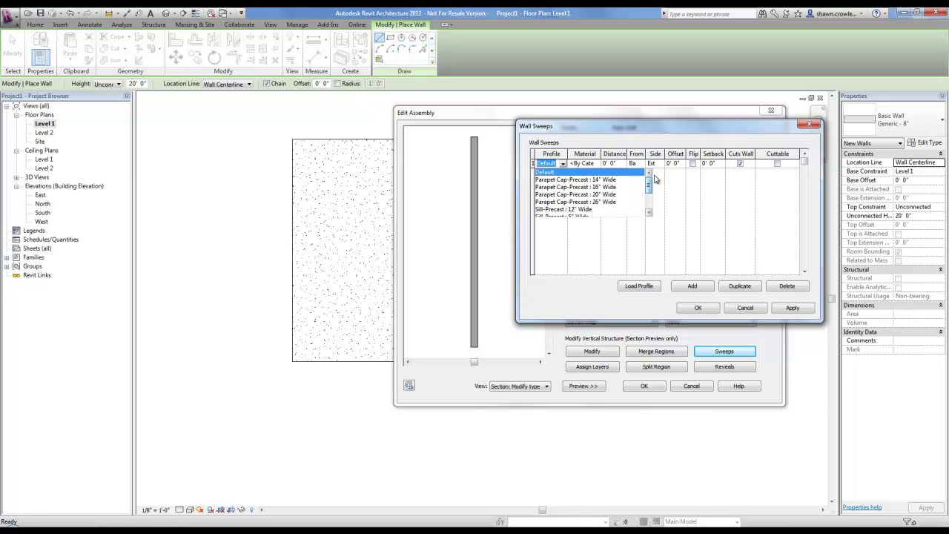
{"action": "left_click", "coordinate": [744, 309]}
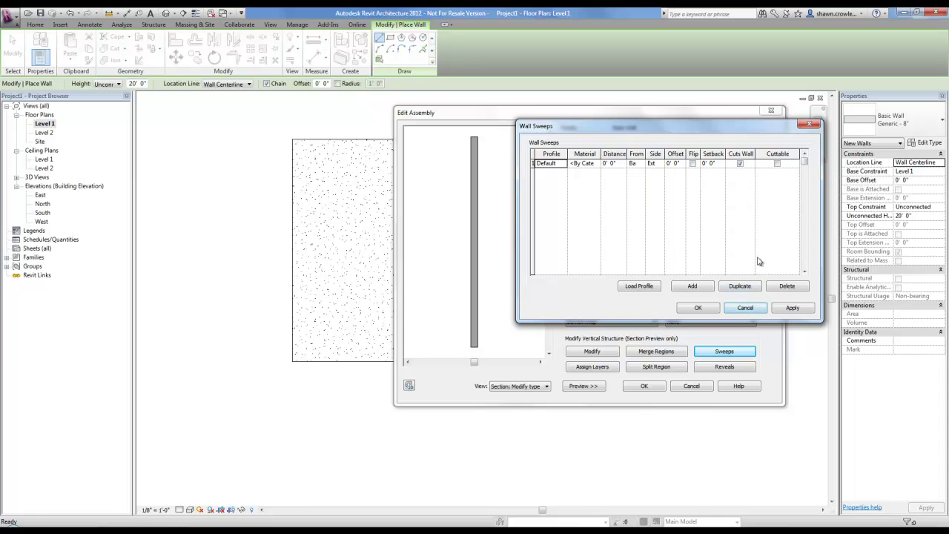
{"action": "left_click", "coordinate": [744, 308]}
{"action": "left_click", "coordinate": [699, 387]}
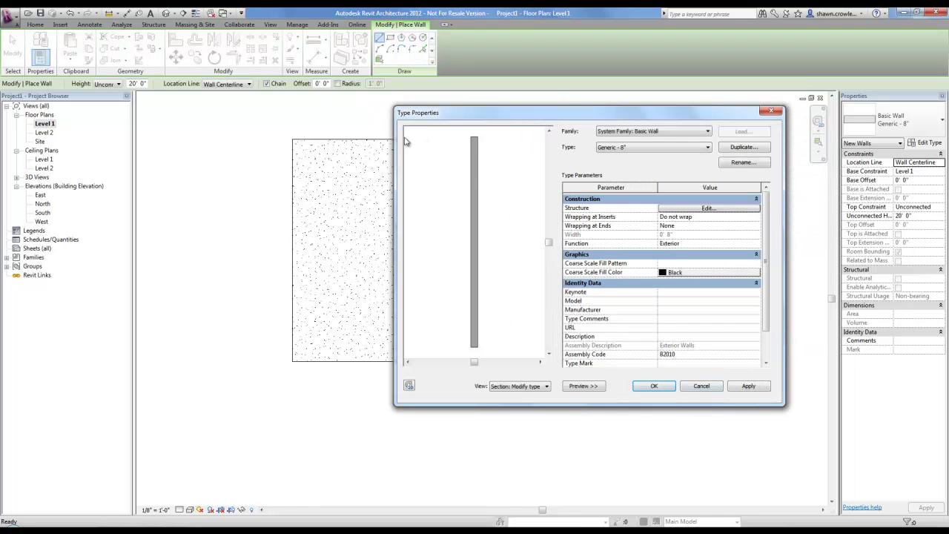
{"action": "left_click", "coordinate": [703, 387]}
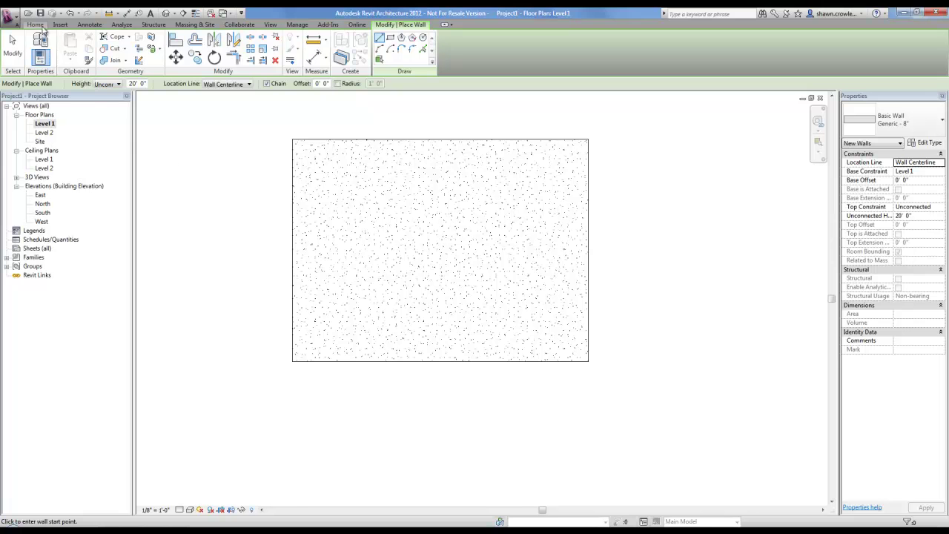
- Create a new family from the Profile-Hosted.rft template
{"action": "left_click", "coordinate": [10, 15]}
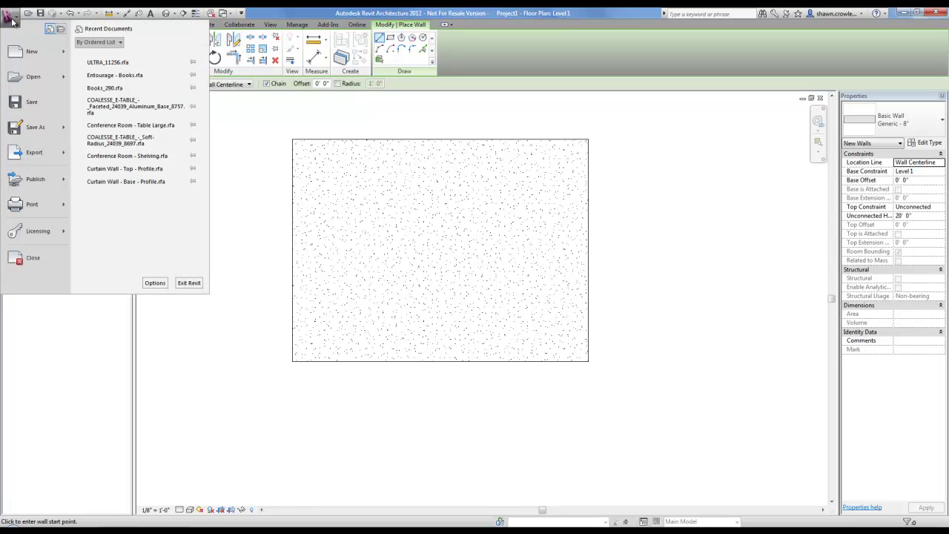
{"action": "mouse_move", "coordinate": [67, 58]}
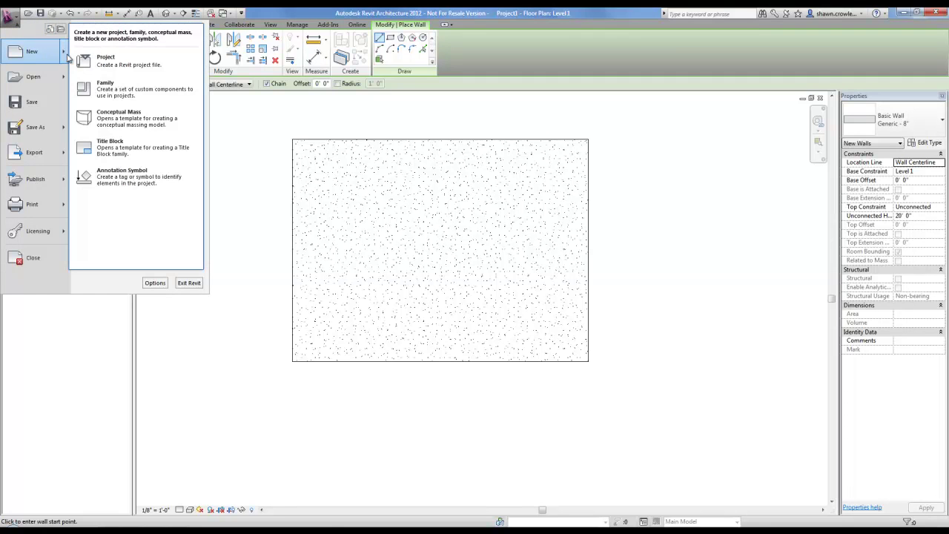
{"action": "left_click", "coordinate": [122, 96]}
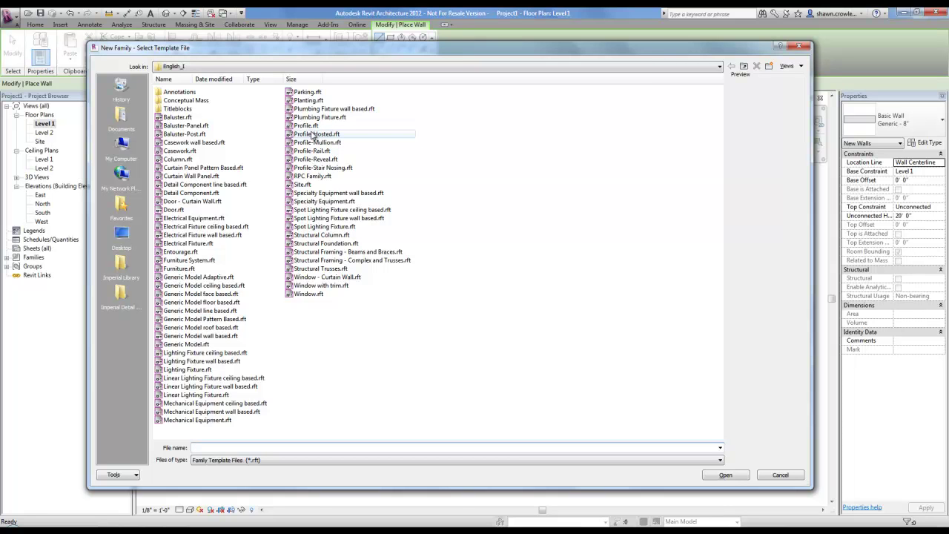
{"action": "left_click", "coordinate": [315, 134]}
{"action": "left_click", "coordinate": [737, 474]}
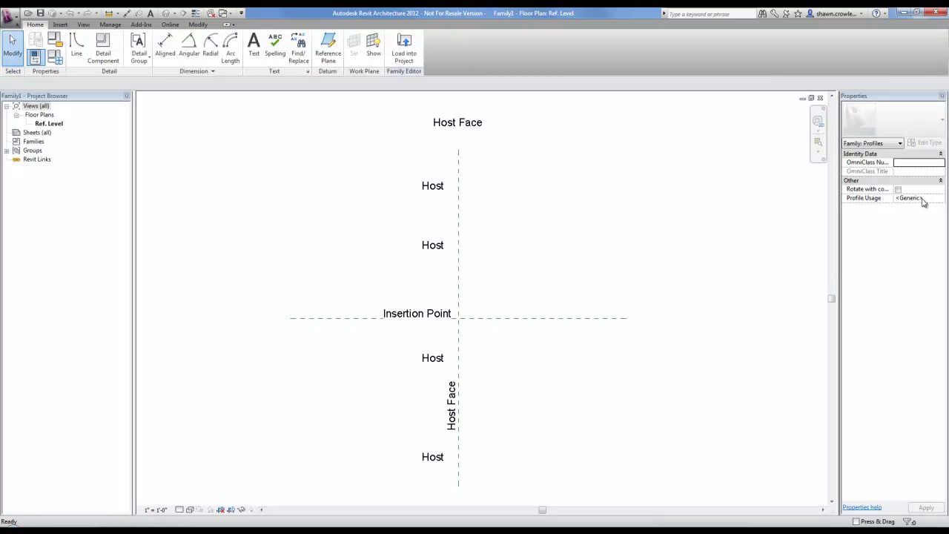
- Review the Profile Usage options available for the new hosted profile family without choosing another one
{"action": "left_click", "coordinate": [922, 198]}
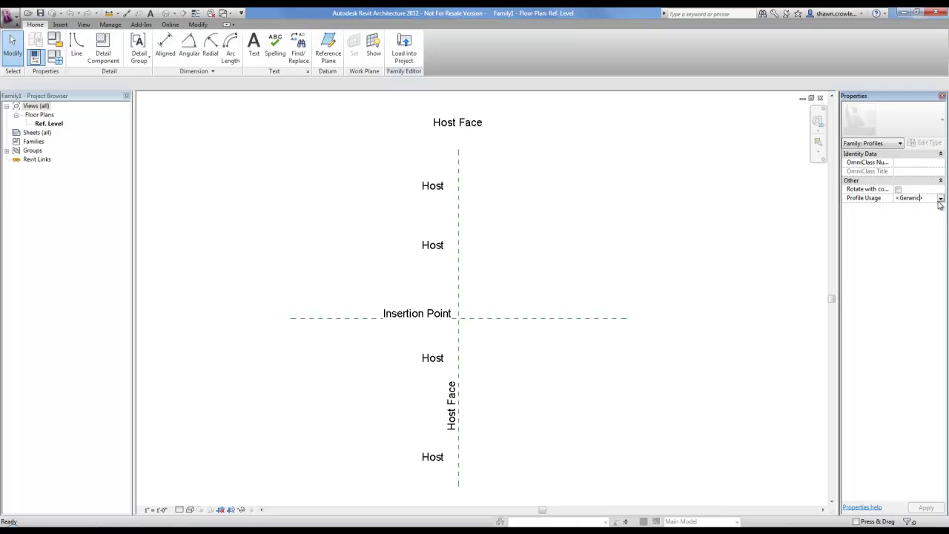
{"action": "left_click", "coordinate": [940, 199]}
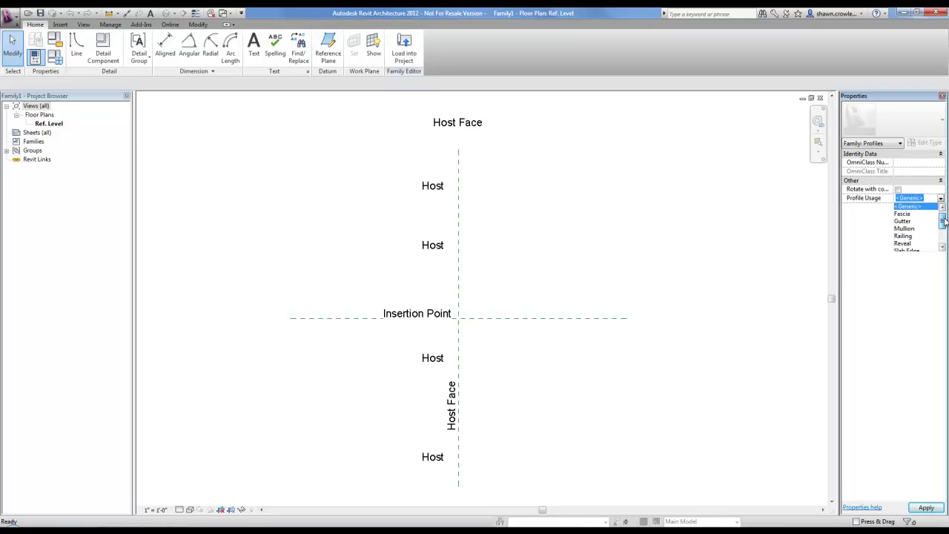
{"action": "left_click_drag", "start_coordinate": [944, 220], "coordinate": [944, 233]}
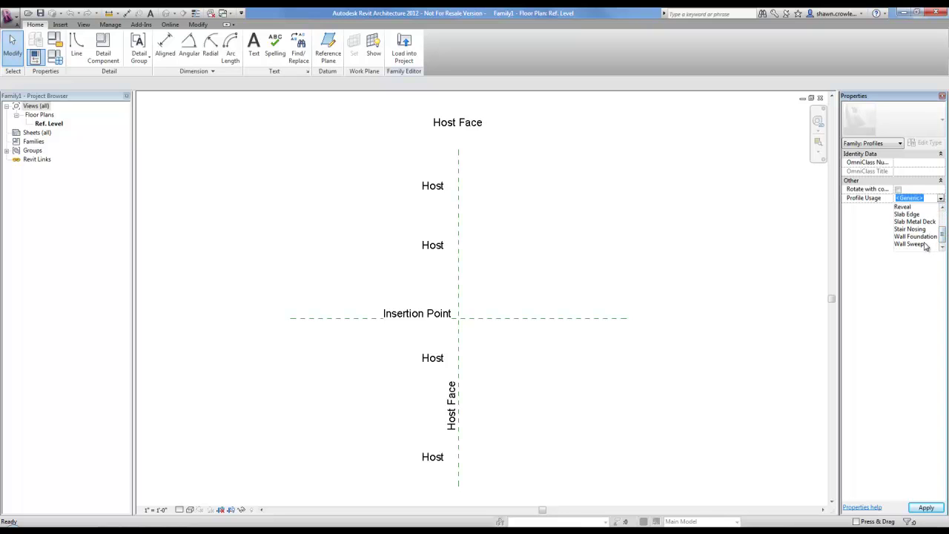
{"action": "mouse_move", "coordinate": [943, 234]}
{"action": "left_mouse_down"}
{"action": "mouse_move", "coordinate": [944, 226]}
{"action": "mouse_move", "coordinate": [944, 236]}
{"action": "left_mouse_up"}
{"action": "left_click", "coordinate": [873, 418]}
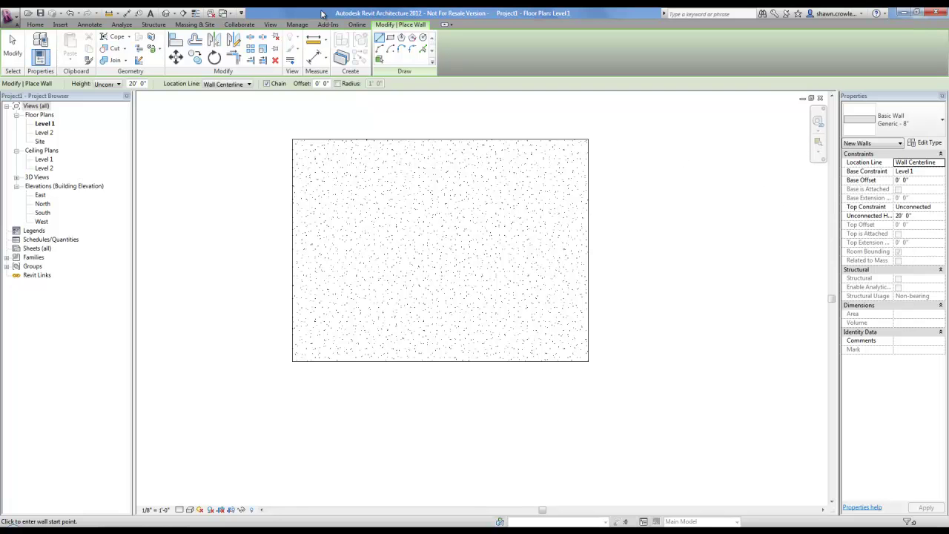
- Return to the project and open its {3D} view
{"action": "middle_click_drag", "start_coordinate": [275, 153], "coordinate": [298, 137]}
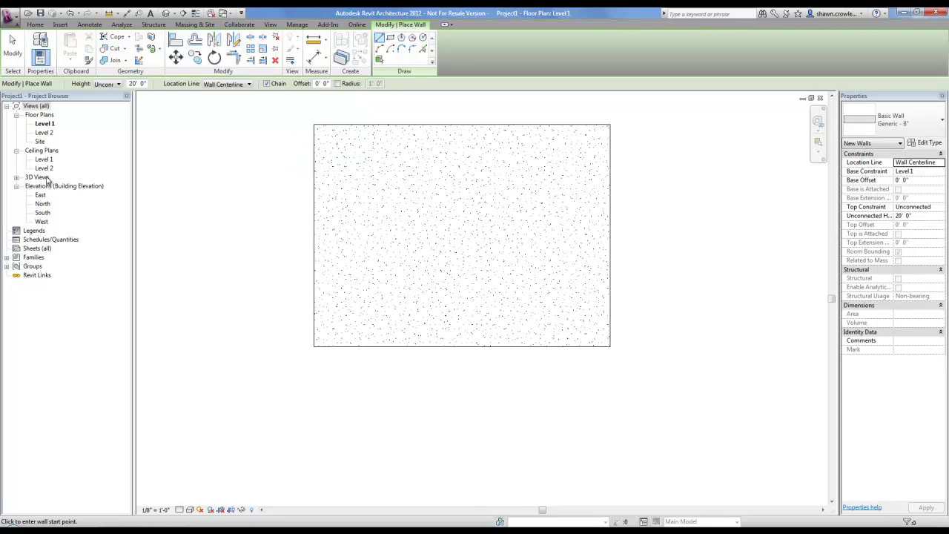
{"action": "left_click", "coordinate": [16, 178]}
{"action": "double_click", "coordinate": [41, 186]}
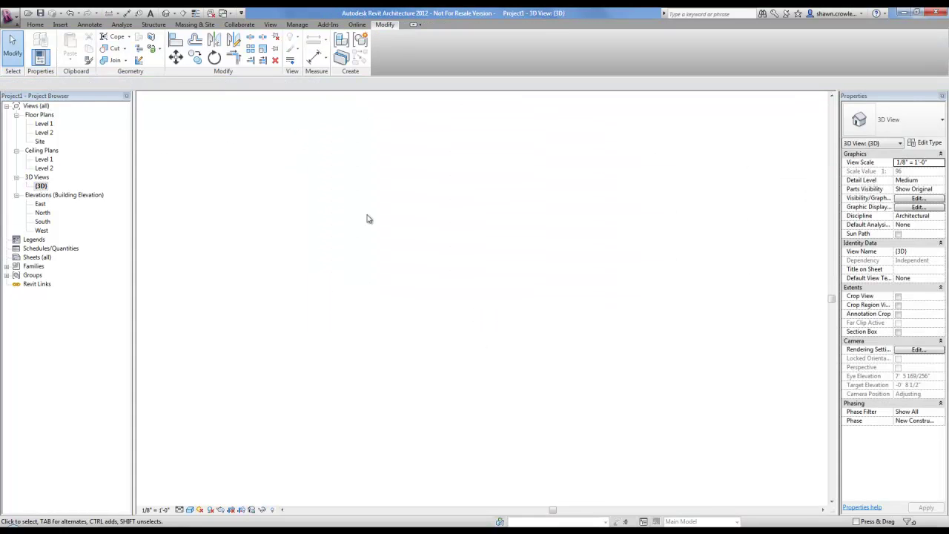